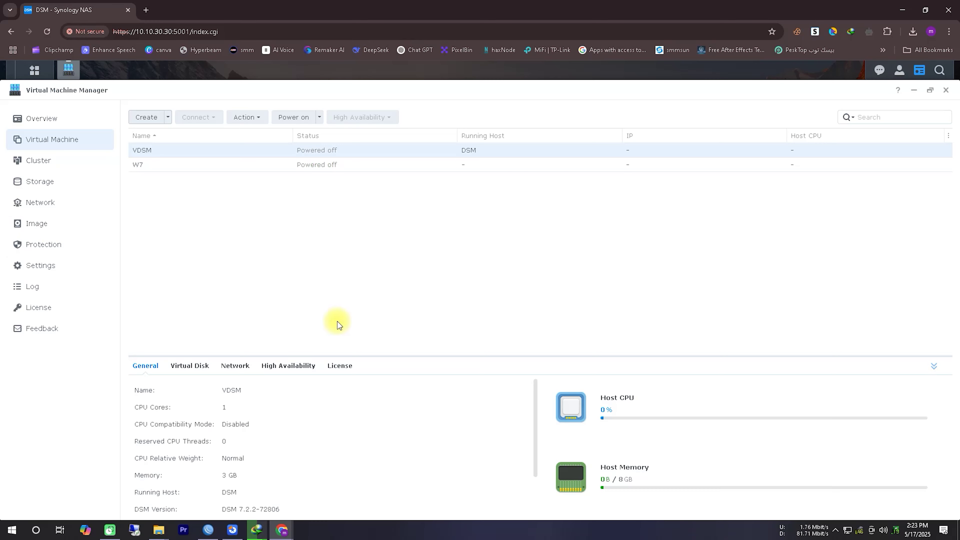
# Choose win7.iso from the computer's Downloads folder as the installation file for a new ISO image
pyautogui.click(59, 227)
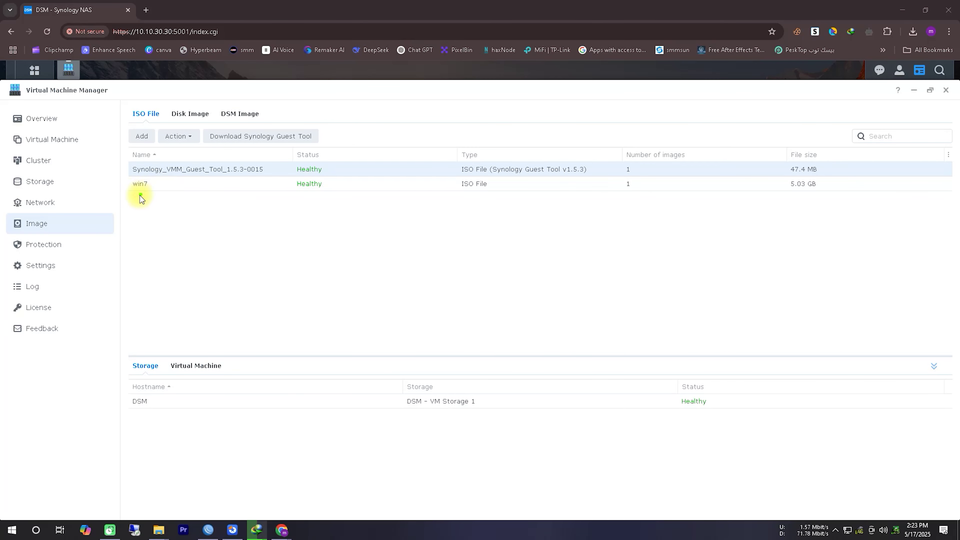
pyautogui.moveTo(149, 173)
pyautogui.mouseDown()
pyautogui.moveTo(146, 207)
pyautogui.moveTo(156, 151)
pyautogui.moveTo(131, 156)
pyautogui.mouseUp()
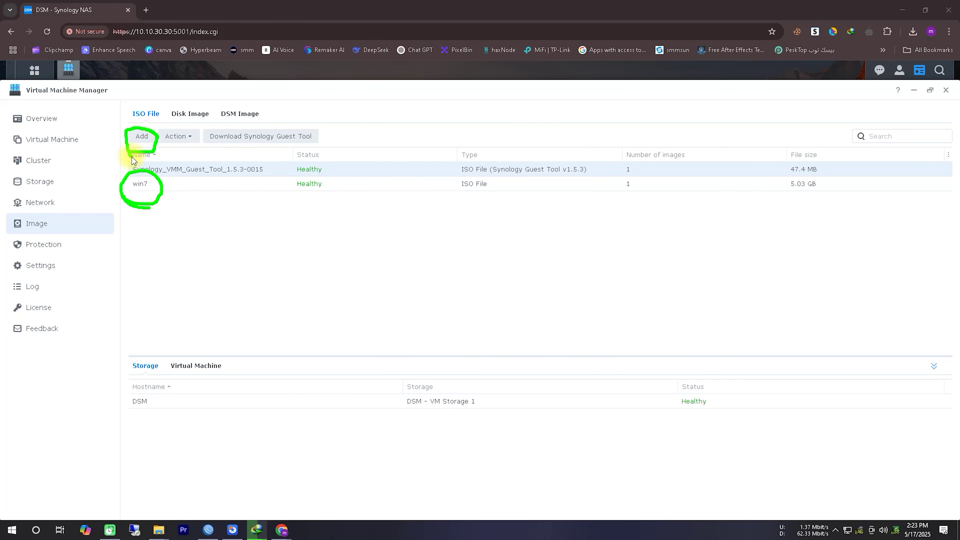
pyautogui.moveTo(63, 228)
pyautogui.mouseDown()
pyautogui.moveTo(85, 230)
pyautogui.moveTo(134, 119)
pyautogui.mouseUp()
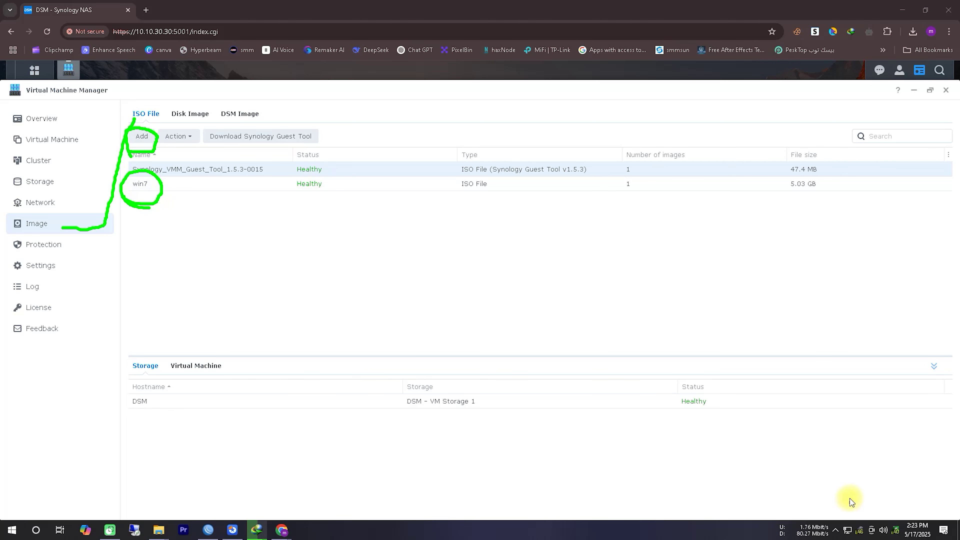
pyautogui.click(858, 507)
pyautogui.click(140, 134)
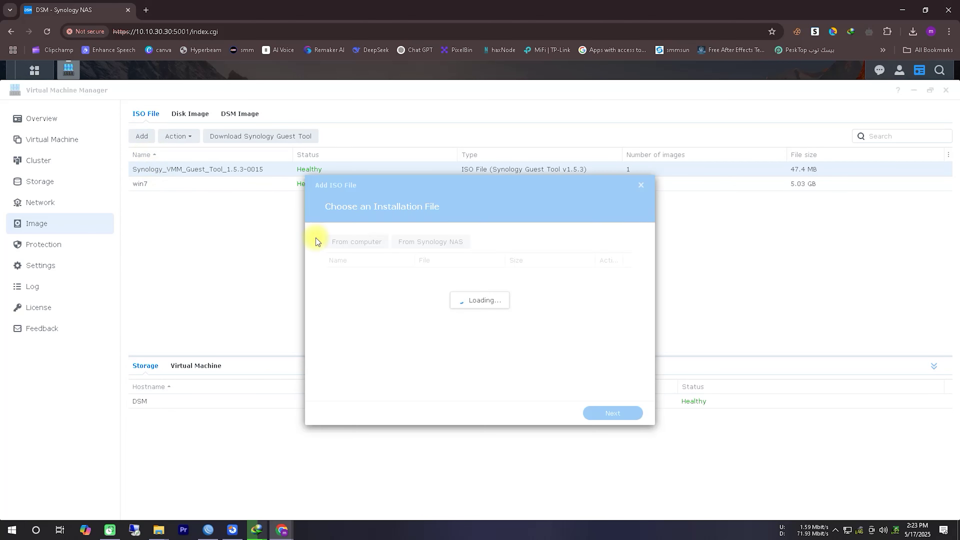
pyautogui.click(856, 512)
pyautogui.moveTo(326, 251)
pyautogui.mouseDown()
pyautogui.moveTo(330, 231)
pyautogui.moveTo(337, 254)
pyautogui.mouseUp()
pyautogui.click(834, 499)
pyautogui.click(854, 512)
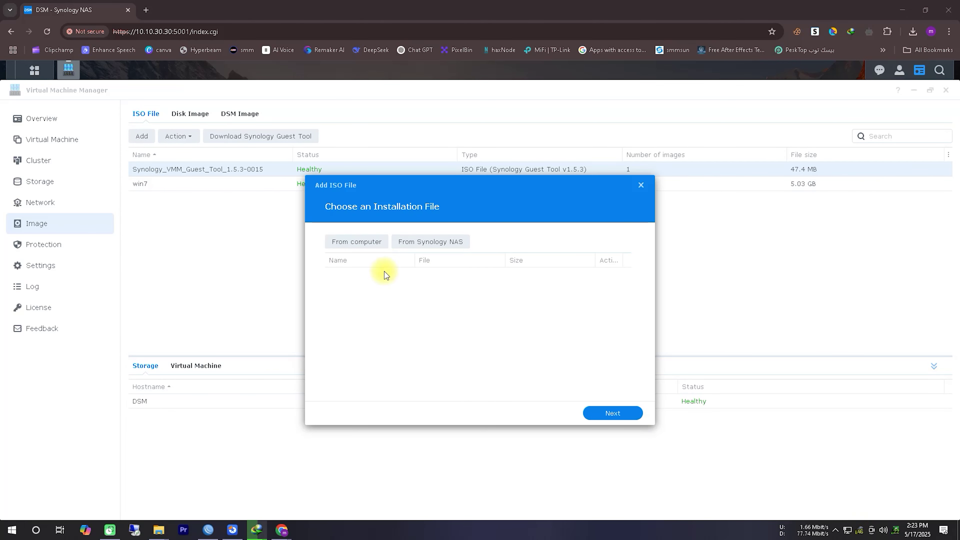
pyautogui.click(359, 244)
pyautogui.click(212, 101)
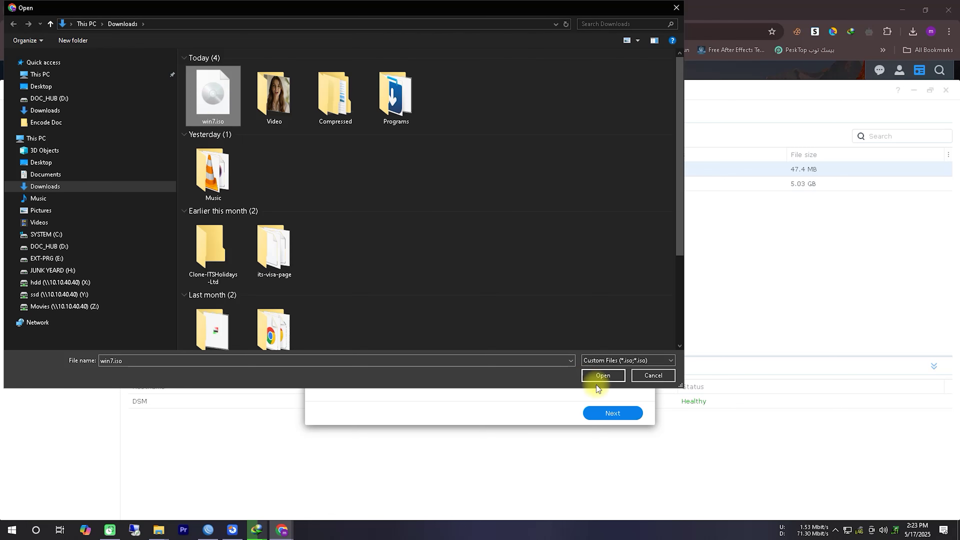
pyautogui.click(605, 376)
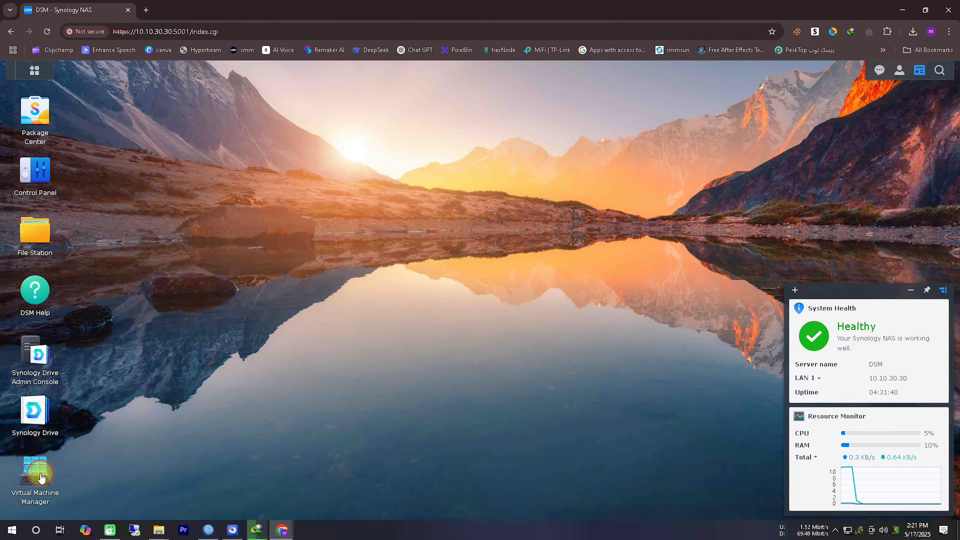
# Open Virtual Machine Manager and show its list of virtual machines
pyautogui.click(41, 477)
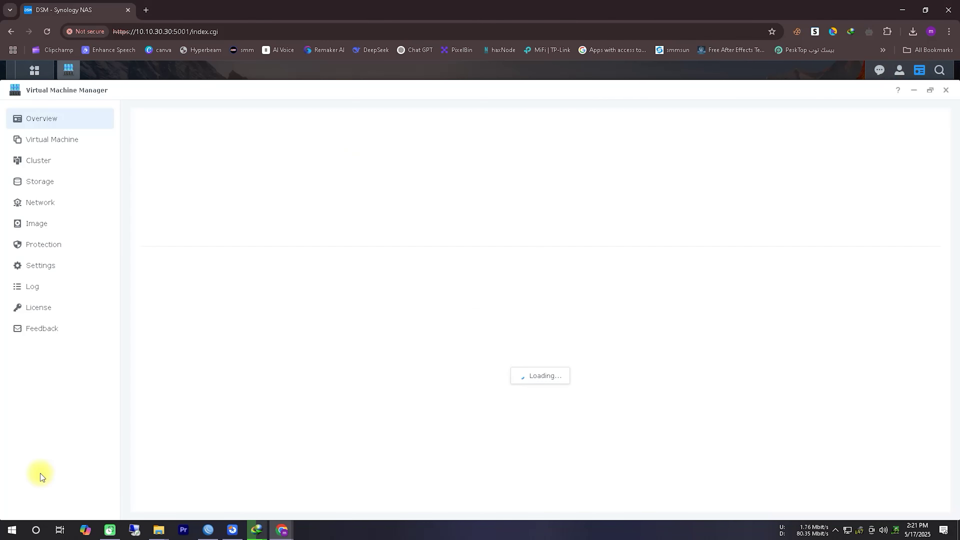
pyautogui.click(856, 514)
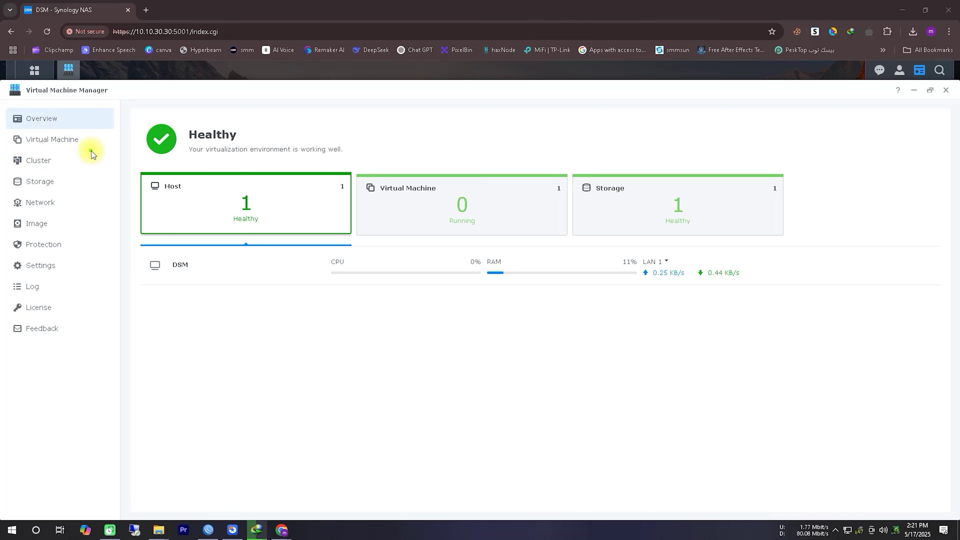
pyautogui.moveTo(10, 152)
pyautogui.mouseDown()
pyautogui.moveTo(63, 156)
pyautogui.moveTo(88, 132)
pyautogui.moveTo(13, 124)
pyautogui.moveTo(11, 152)
pyautogui.mouseUp()
pyautogui.click(855, 513)
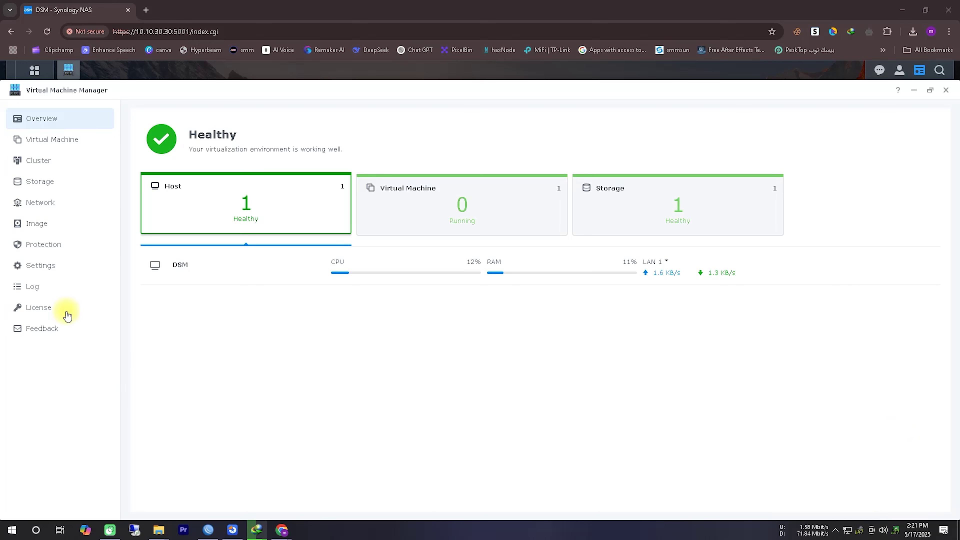
pyautogui.click(40, 141)
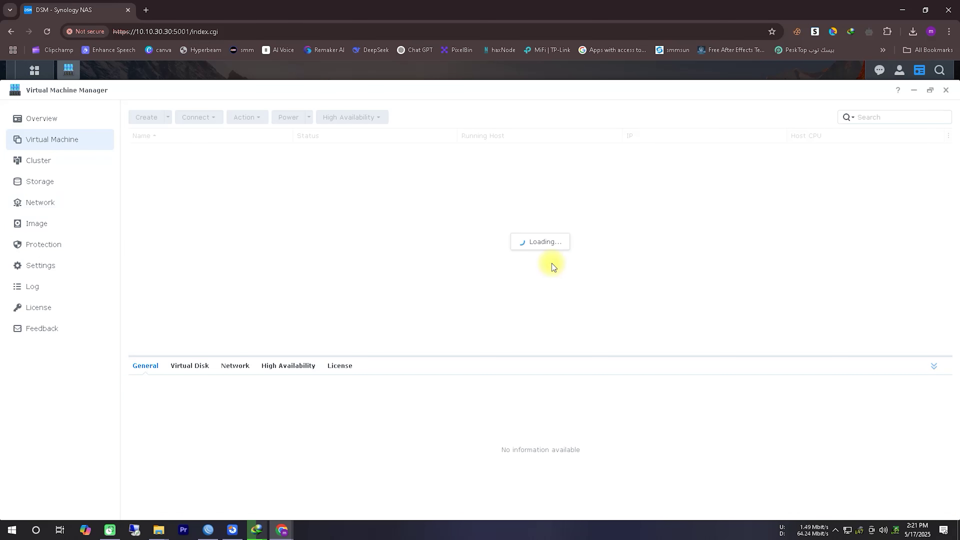
pyautogui.click(853, 510)
pyautogui.moveTo(129, 129)
pyautogui.mouseDown()
pyautogui.moveTo(185, 130)
pyautogui.moveTo(129, 103)
pyautogui.mouseUp()
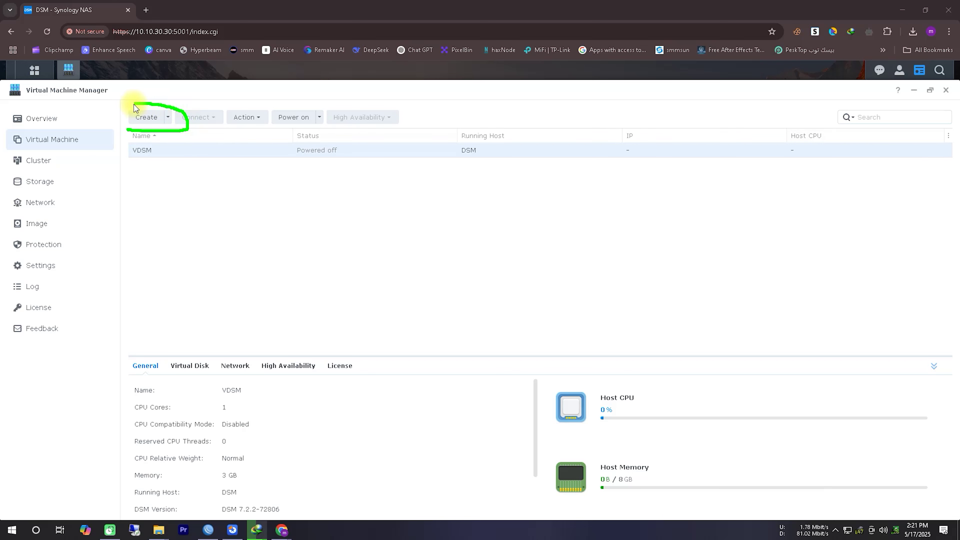
pyautogui.click(827, 505)
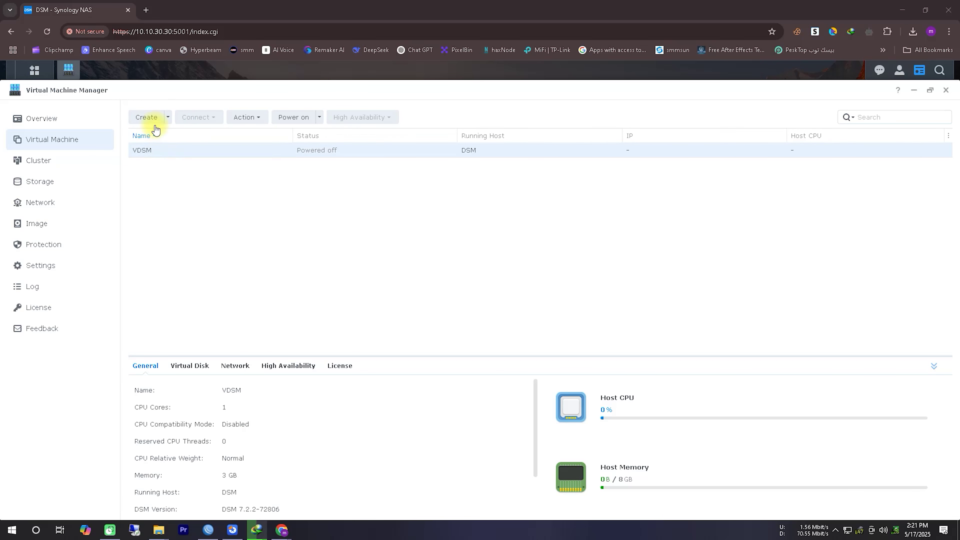
# Start creating a virtual machine with Microsoft Windows as the operating system and the DSM host's VM storage
pyautogui.click(152, 118)
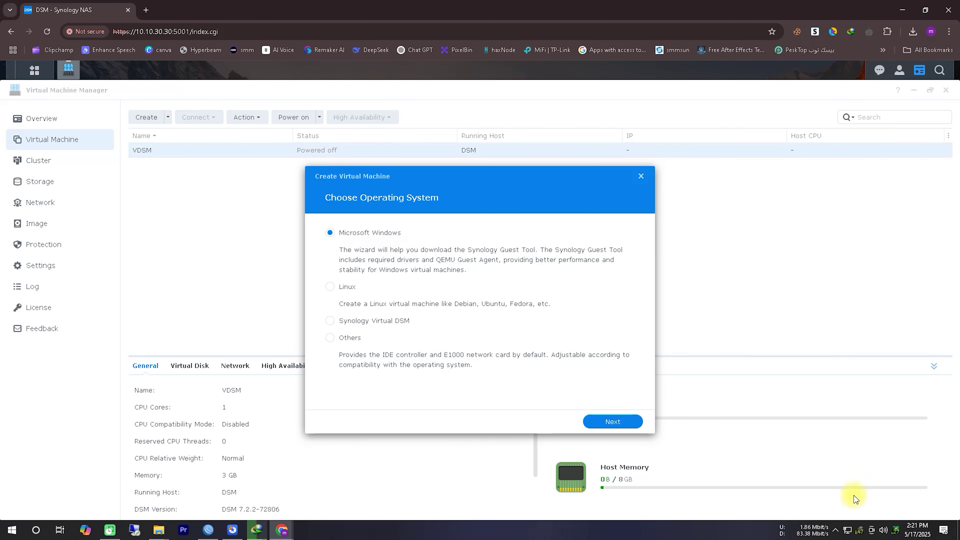
pyautogui.click(853, 511)
pyautogui.moveTo(318, 242)
pyautogui.mouseDown()
pyautogui.moveTo(416, 242)
pyautogui.moveTo(314, 223)
pyautogui.moveTo(323, 242)
pyautogui.mouseUp()
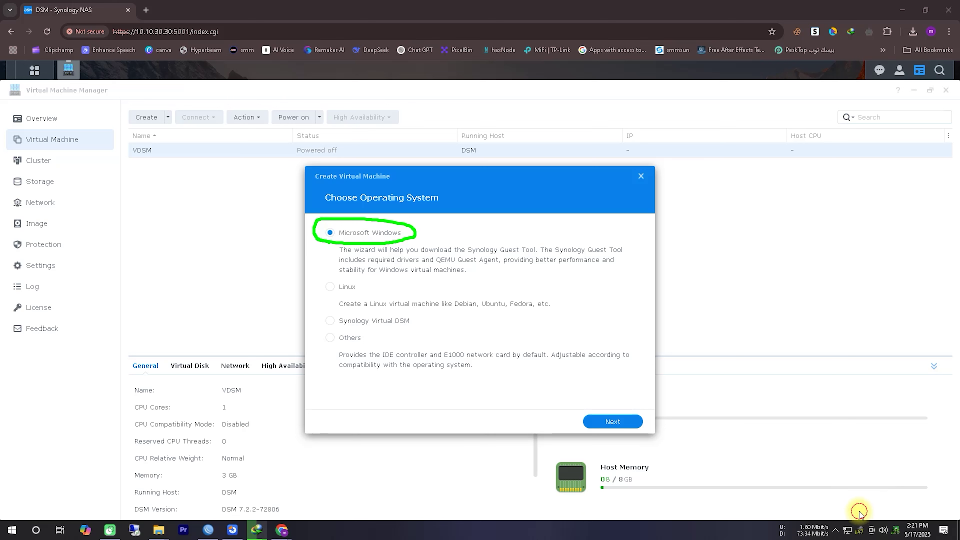
pyautogui.click(607, 422)
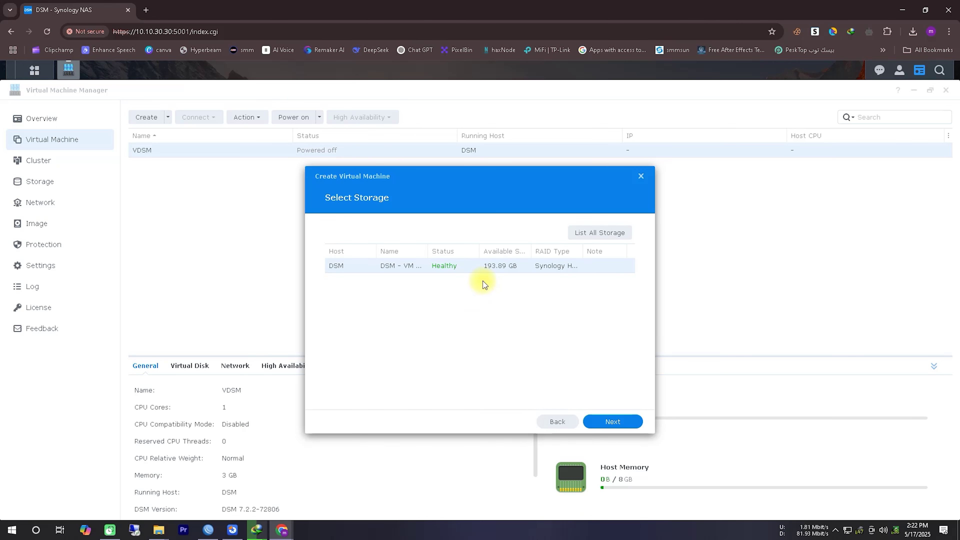
pyautogui.click(618, 426)
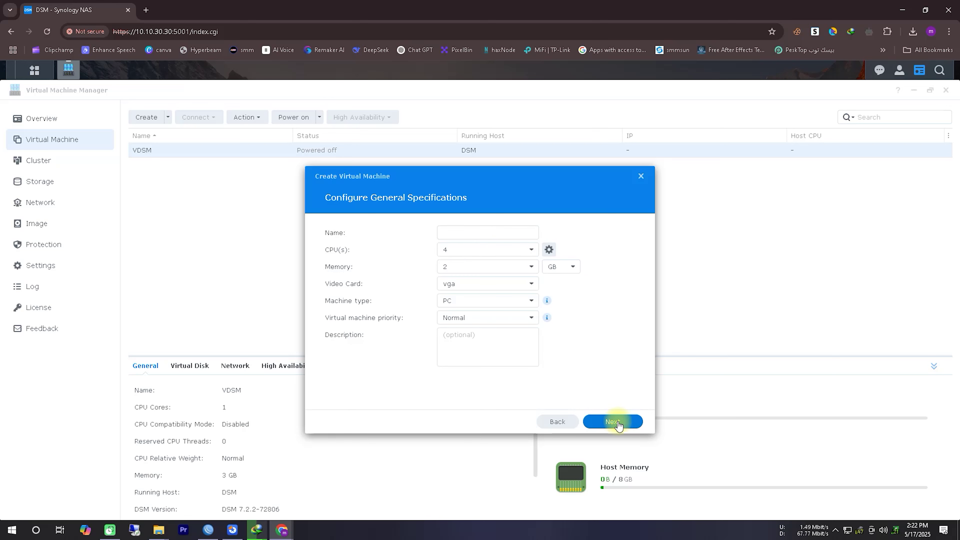
# Name the virtual machine W7 and give it 2 CPUs, 4 GB of memory and the vga video card
pyautogui.click(471, 234)
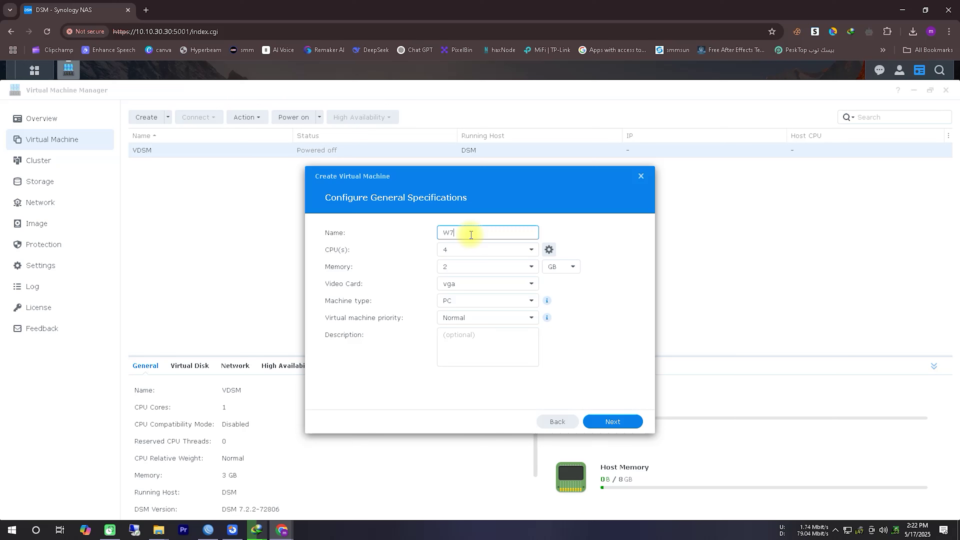
pyautogui.click(515, 249)
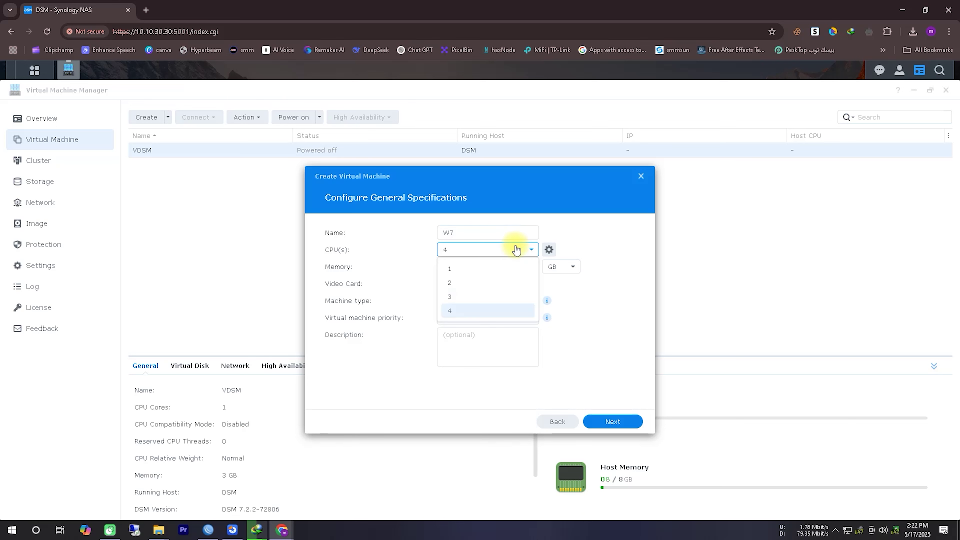
pyautogui.click(495, 279)
pyautogui.click(498, 268)
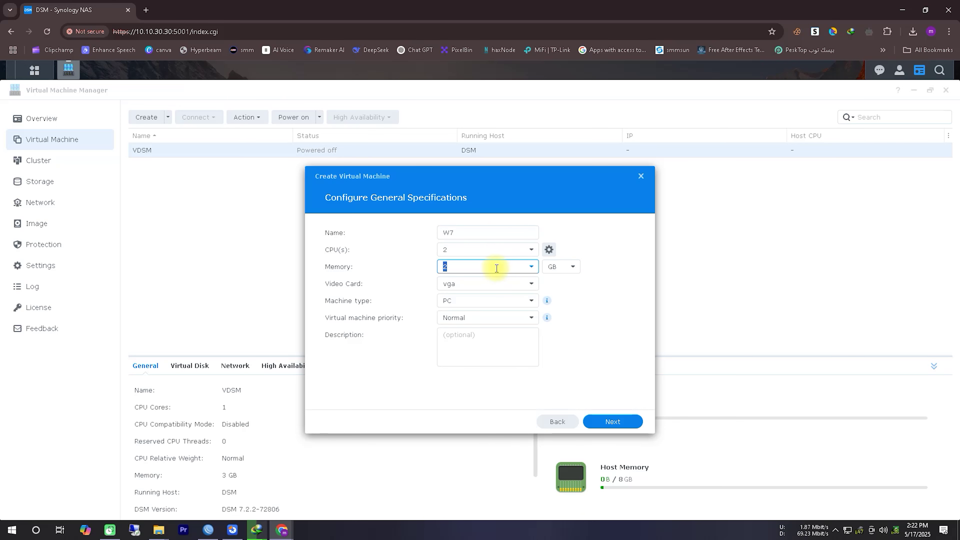
pyautogui.click(531, 266)
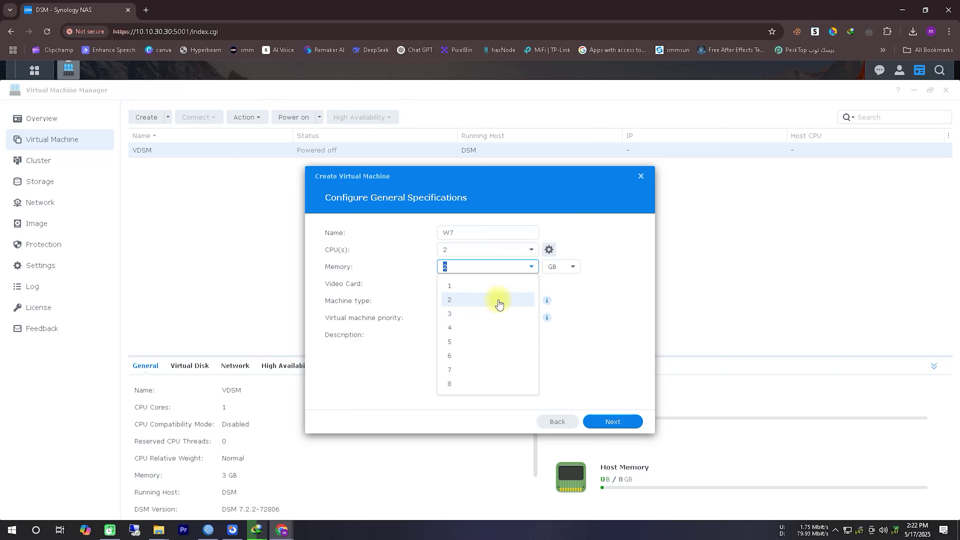
pyautogui.click(490, 328)
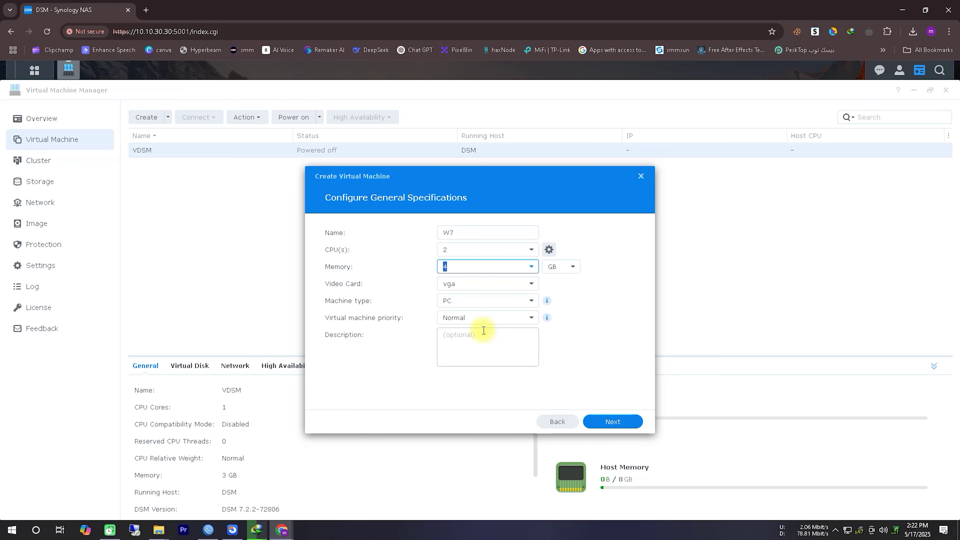
pyautogui.click(505, 285)
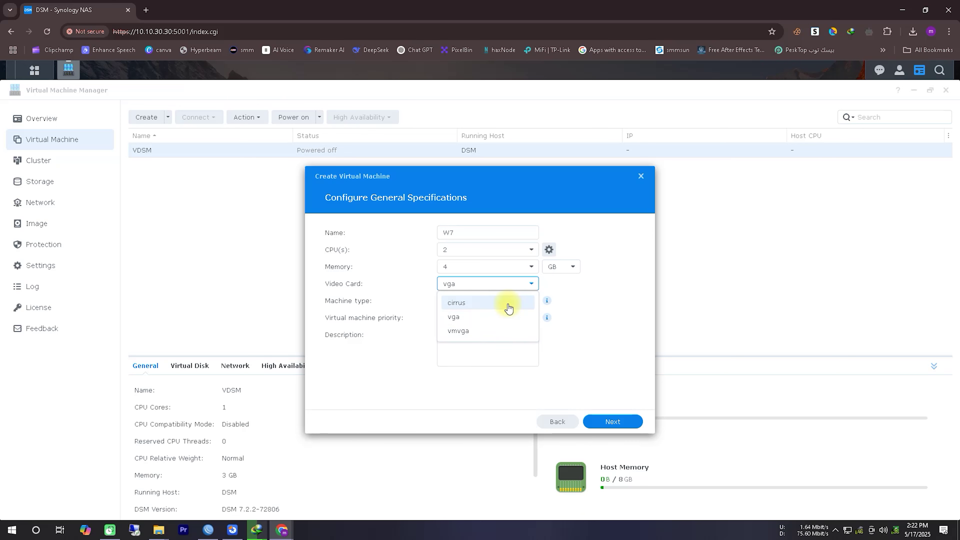
pyautogui.click(508, 318)
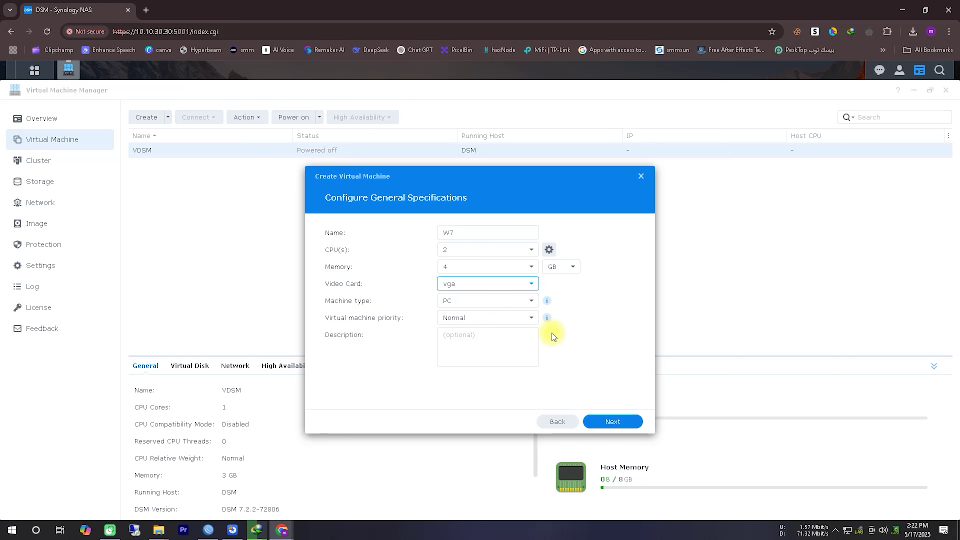
pyautogui.click(612, 422)
# Set Virtual Disk 1 to 20 GB and accept the Default VM Network
pyautogui.click(468, 236)
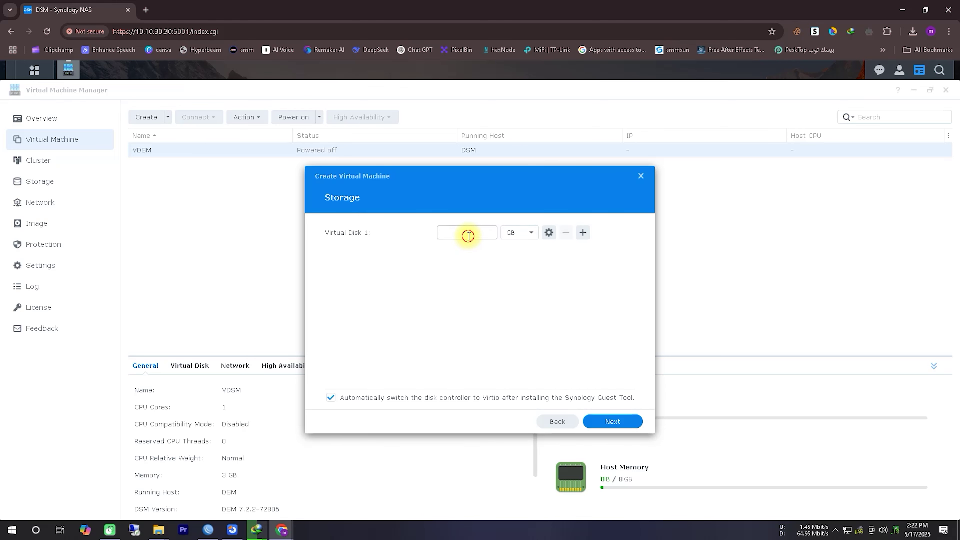
pyautogui.write('20')
pyautogui.click(593, 421)
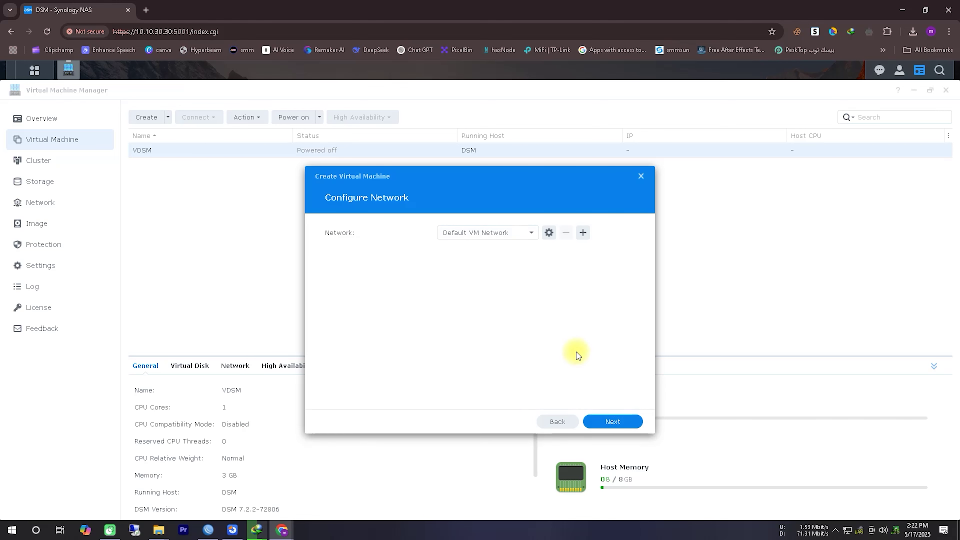
pyautogui.click(613, 421)
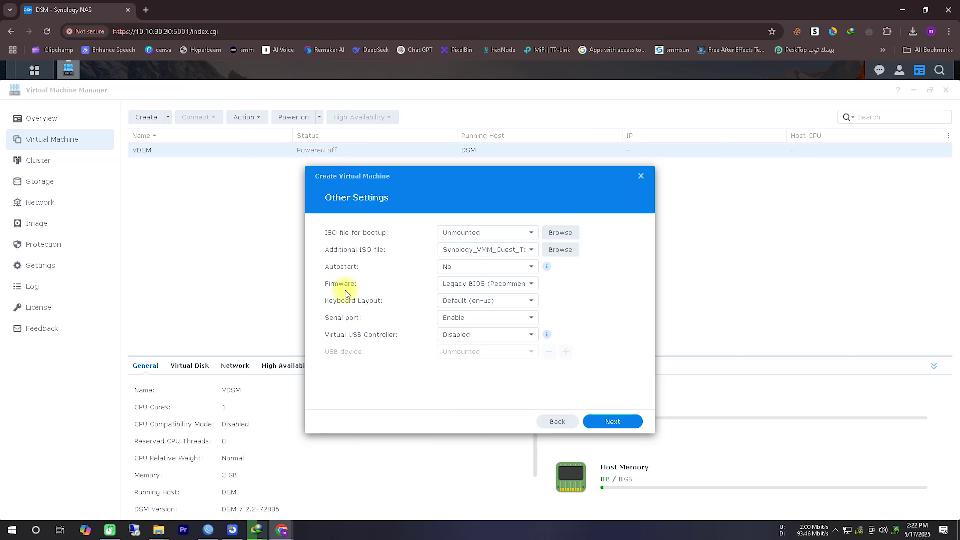
# Set win7 as the ISO file for bootup, then look through the NAS folders without selecting another file
pyautogui.click(533, 233)
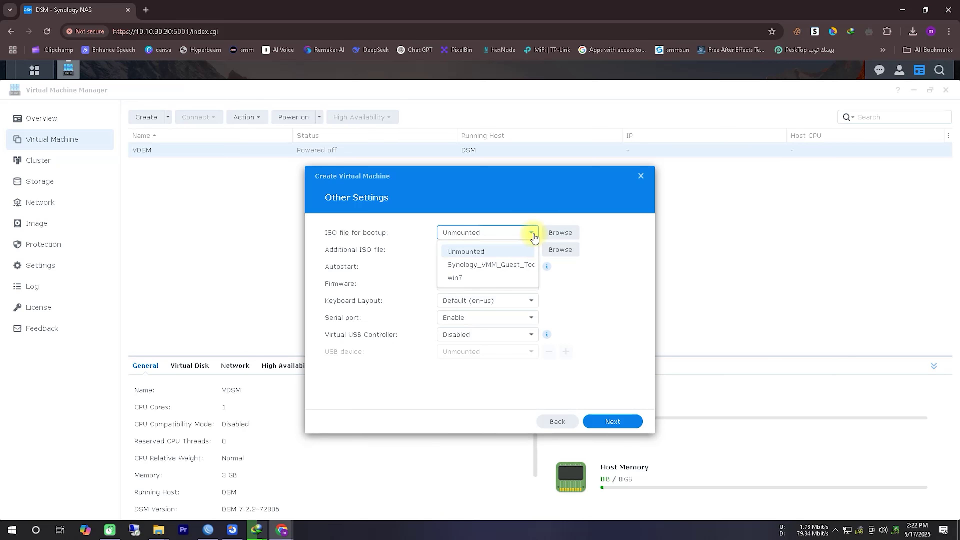
pyautogui.click(493, 278)
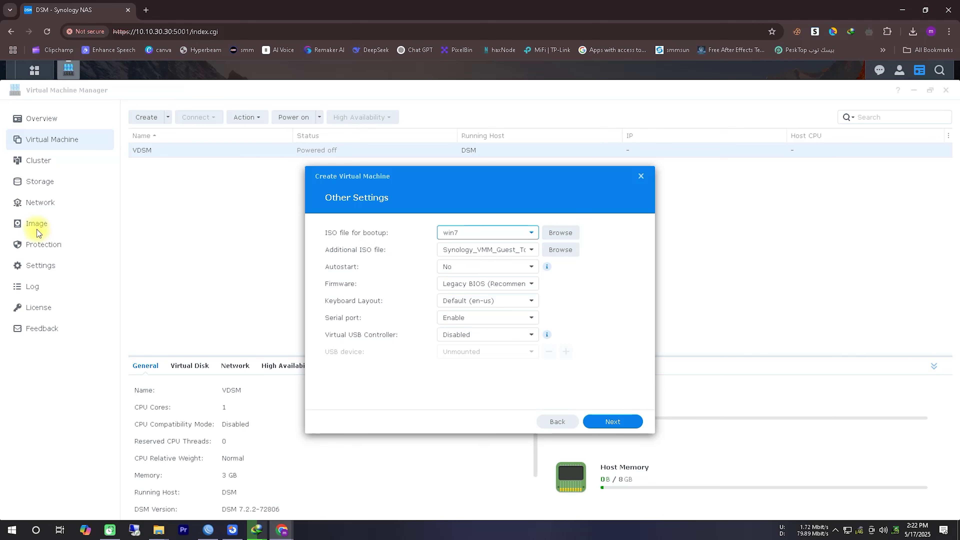
pyautogui.click(567, 235)
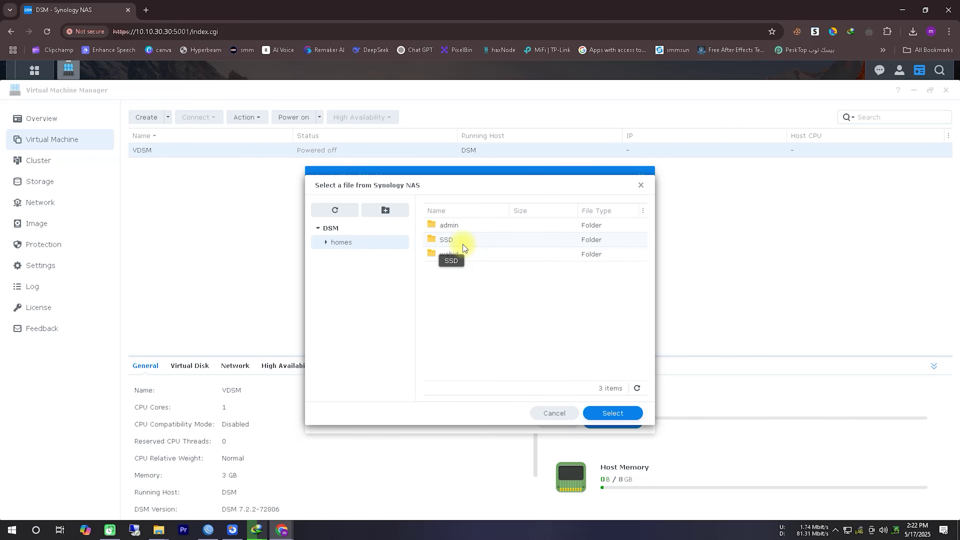
pyautogui.click(558, 413)
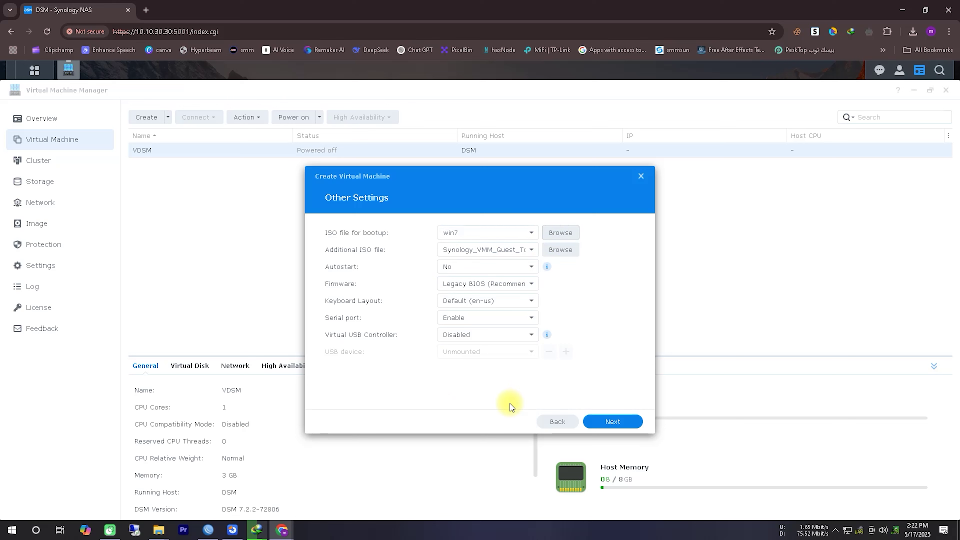
# Set the virtual USB controller to USB 2.0 and leave the USB device unmounted
pyautogui.click(521, 334)
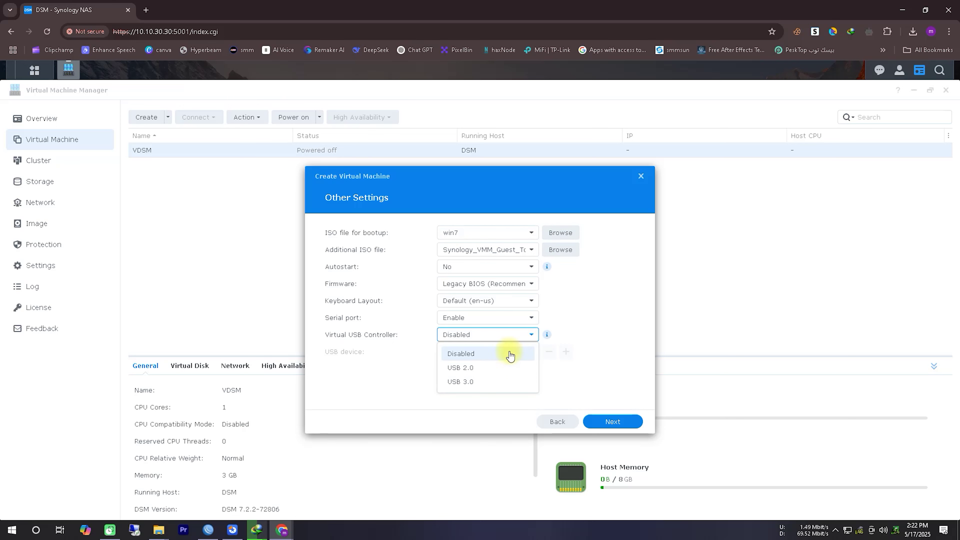
pyautogui.click(500, 368)
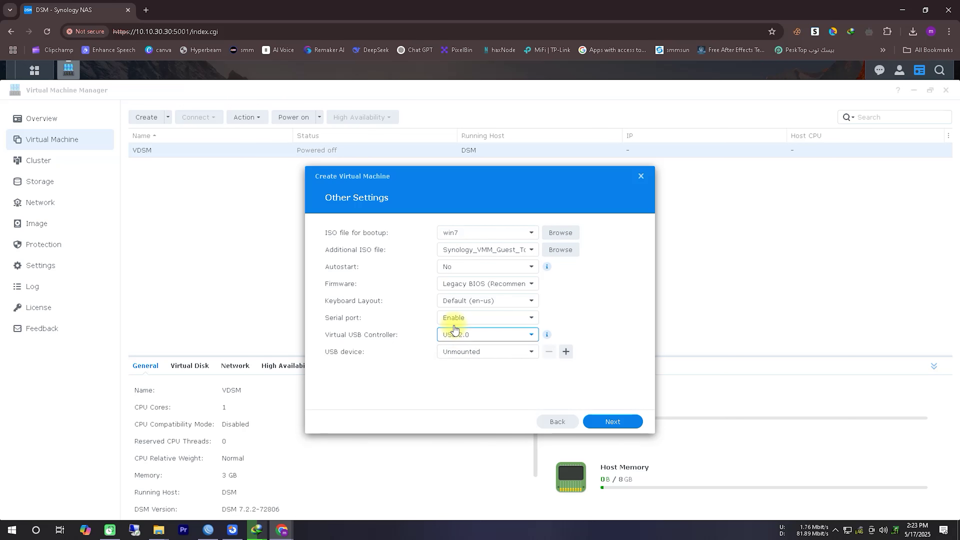
pyautogui.click(502, 351)
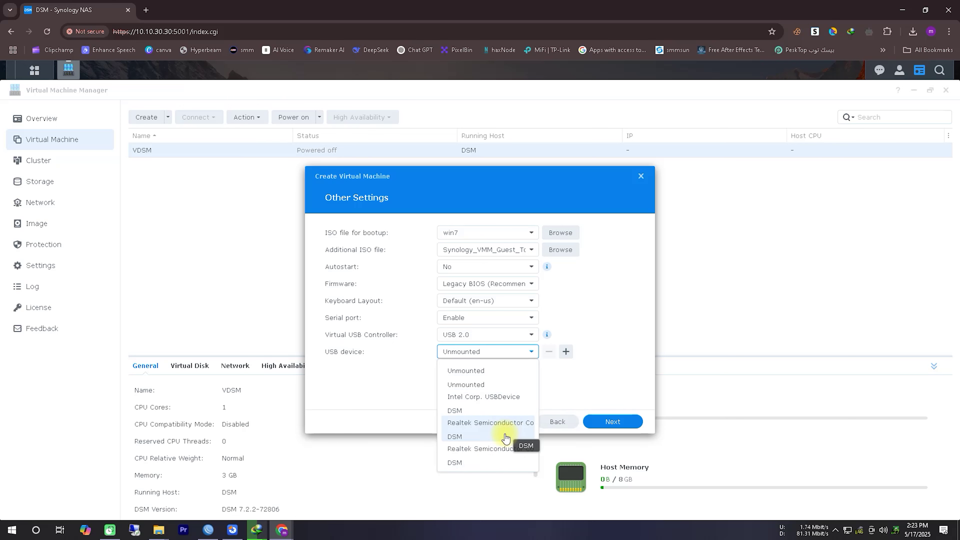
pyautogui.click(623, 362)
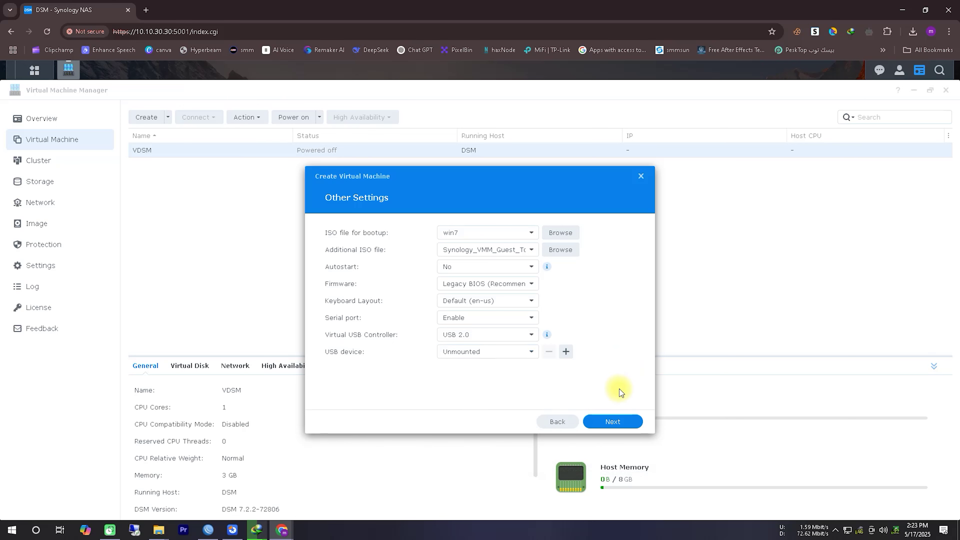
# Set the virtual USB controller to Disabled and allow power management for the third local user only
pyautogui.click(517, 335)
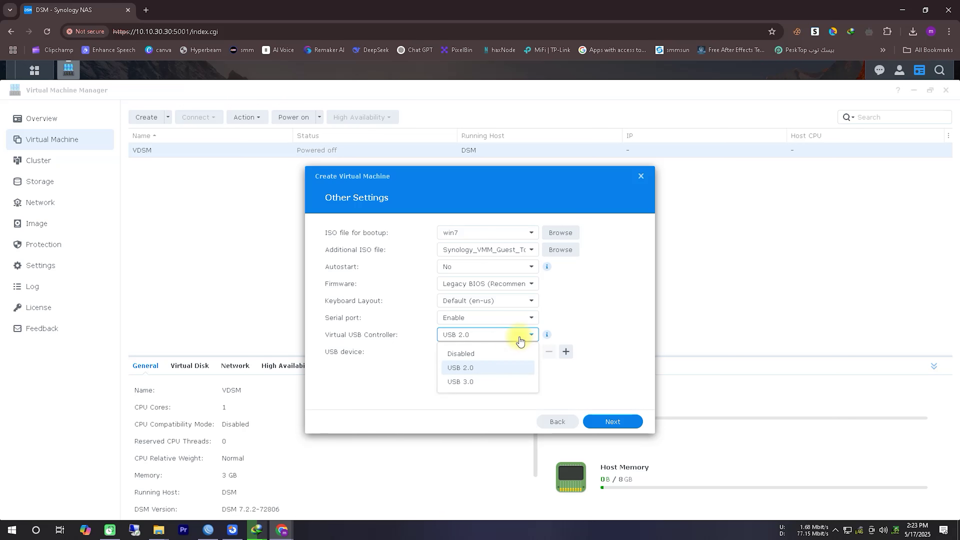
pyautogui.click(507, 354)
pyautogui.click(609, 421)
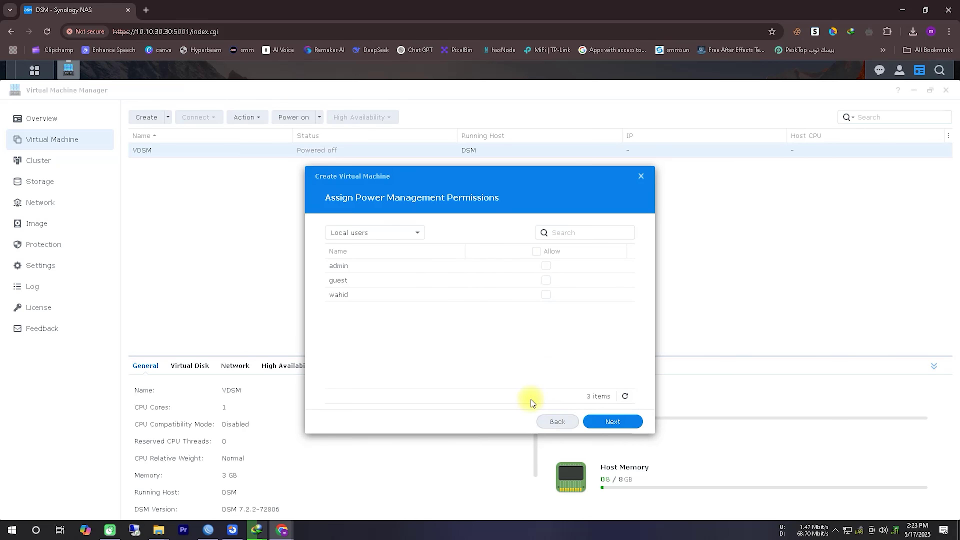
pyautogui.click(546, 295)
pyautogui.click(611, 421)
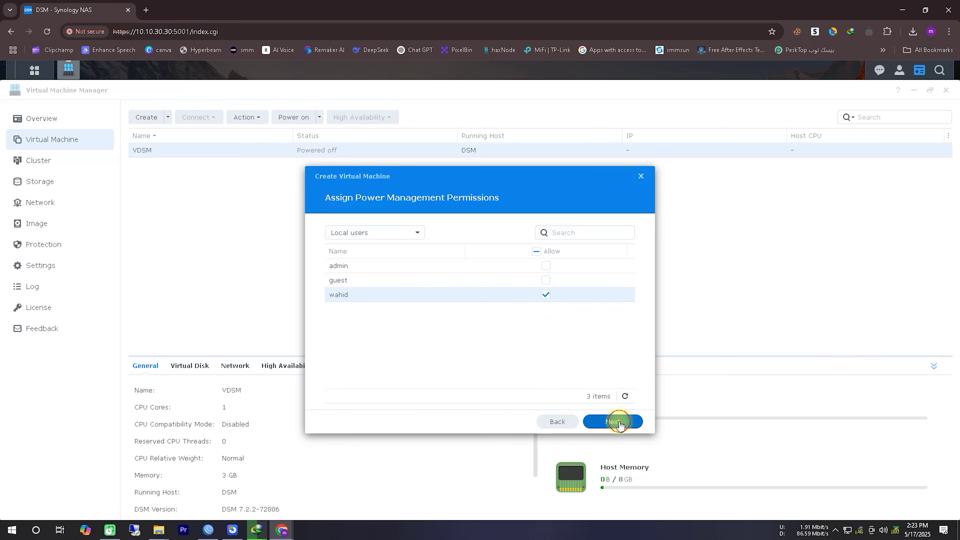
# Finish creating W7 with power-on after creation enabled, and connect to its console
pyautogui.click(460, 401)
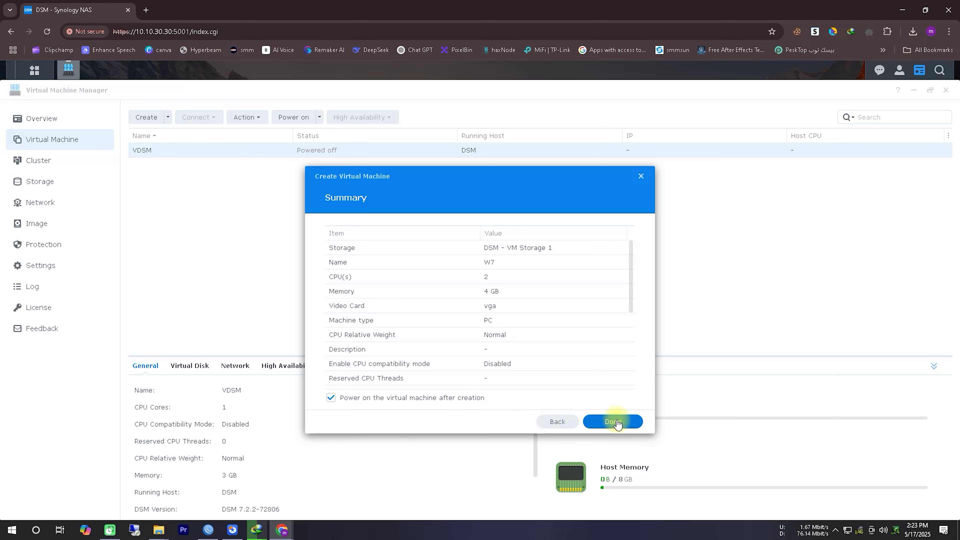
pyautogui.click(612, 421)
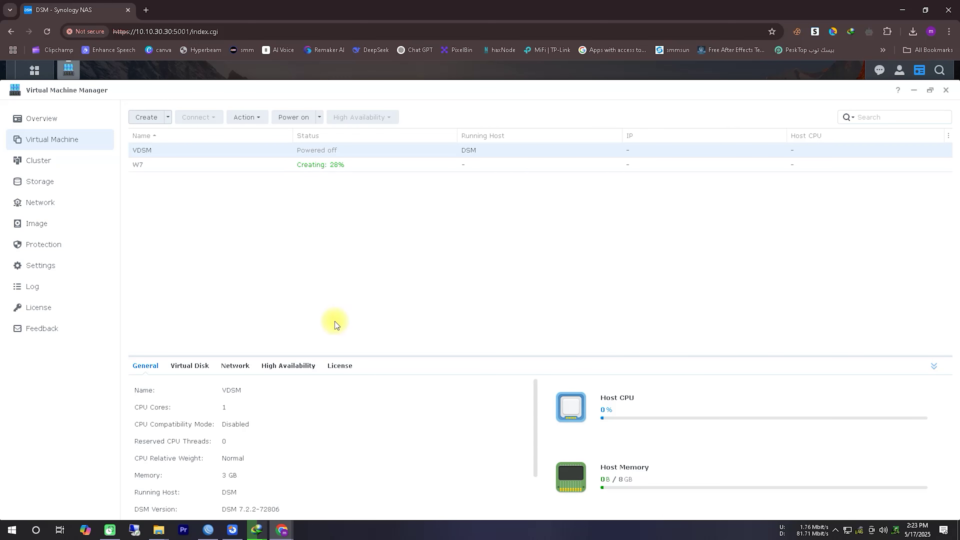
pyautogui.click(554, 313)
pyautogui.click(192, 118)
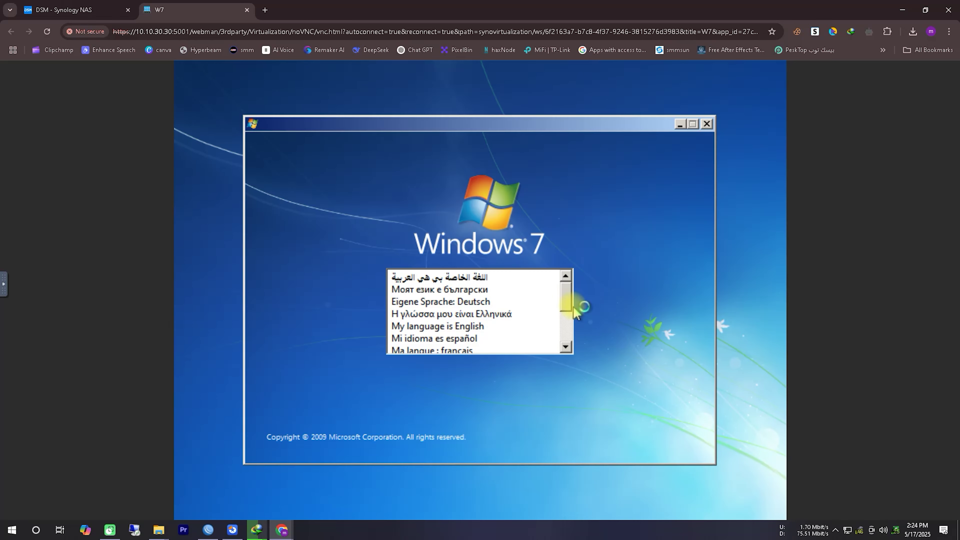
# Look through the Windows 7 setup language list and choose English
pyautogui.moveTo(569, 301); pyautogui.dragTo(567, 336)
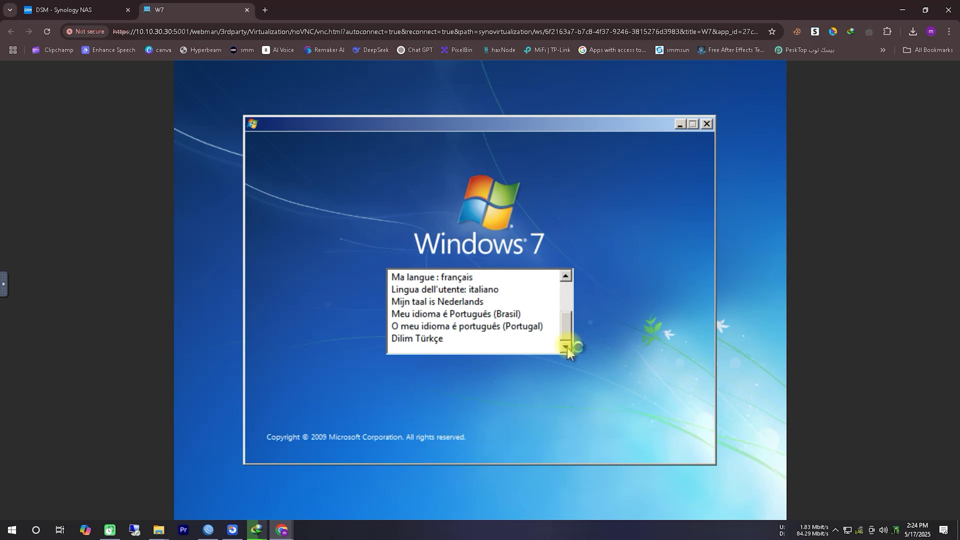
pyautogui.click(565, 278)
pyautogui.click(565, 278)
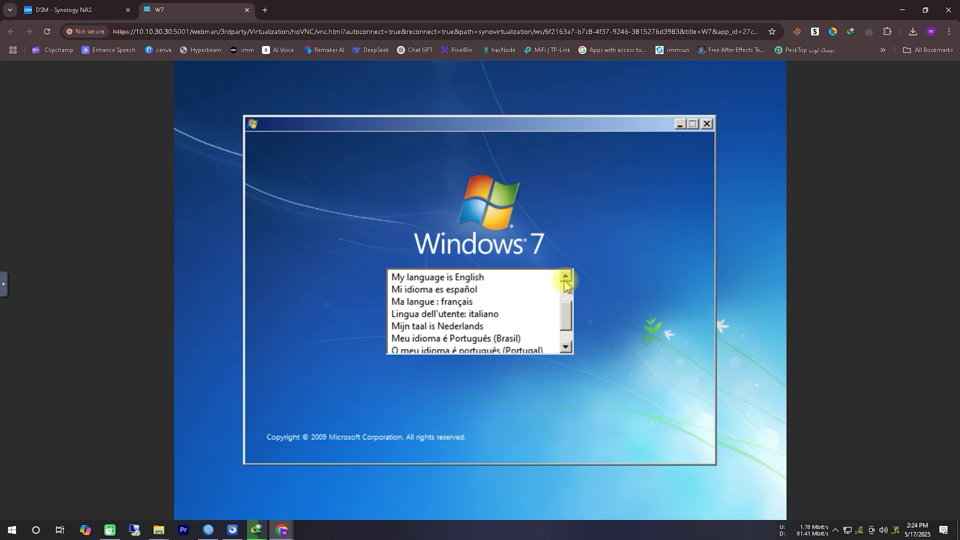
pyautogui.click(565, 278)
pyautogui.click(507, 292)
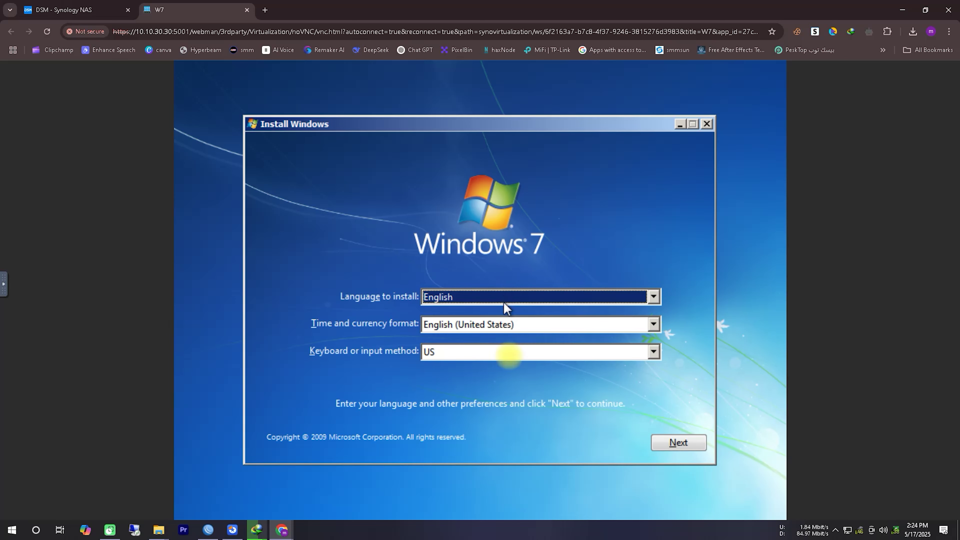
# Start the Windows installation with English, English (United States) and US keyboard, and accept the license terms
pyautogui.click(677, 443)
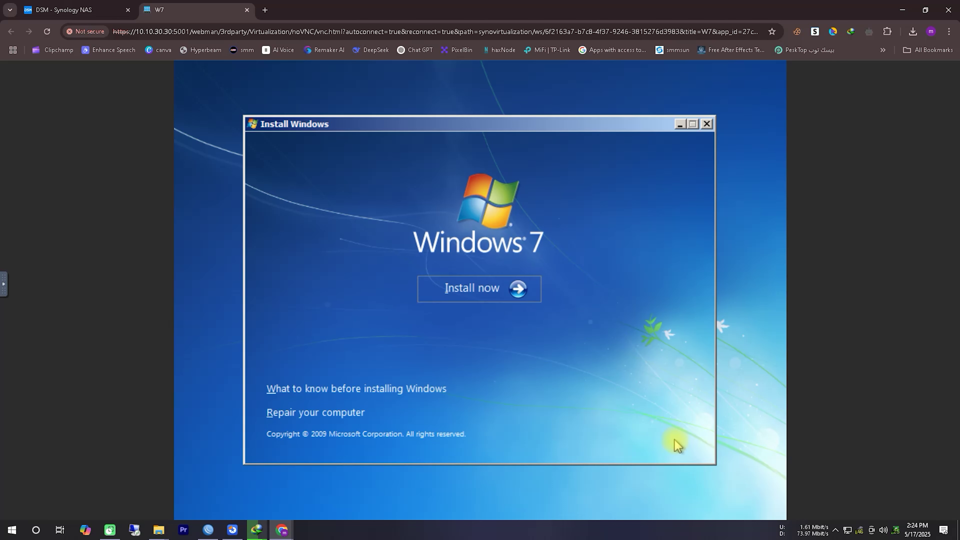
pyautogui.click(489, 289)
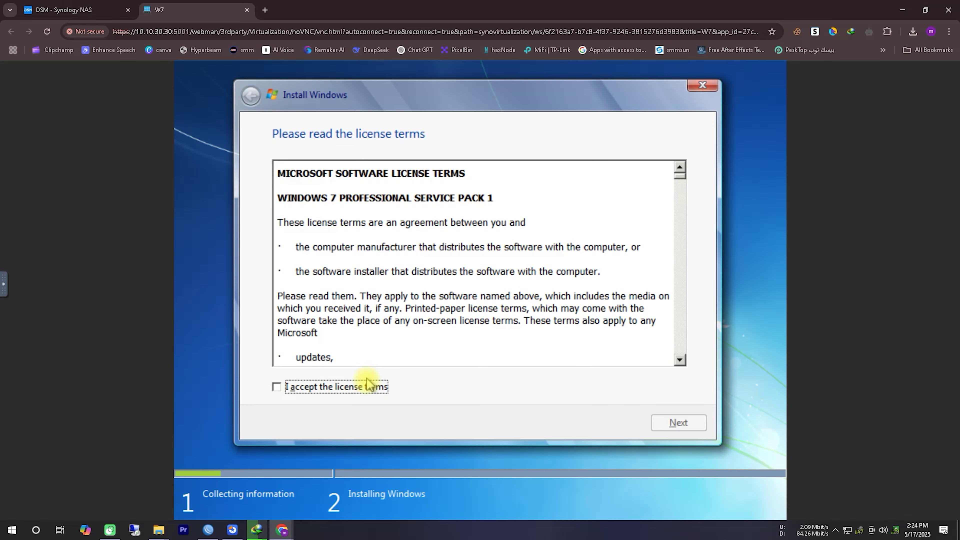
pyautogui.click(369, 386)
pyautogui.click(678, 421)
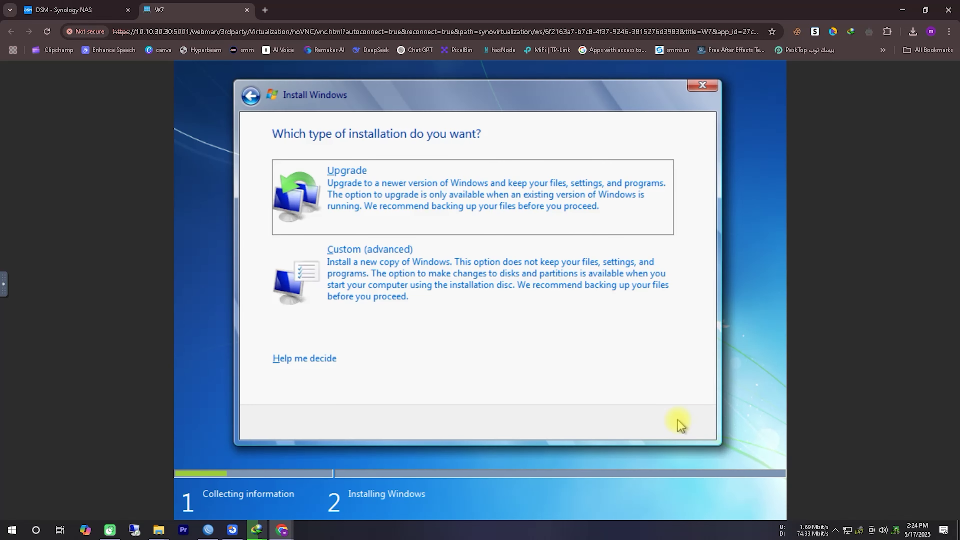
# Run a Custom (advanced) installation of Windows 7 on Disk 0 Unallocated Space
pyautogui.click(488, 278)
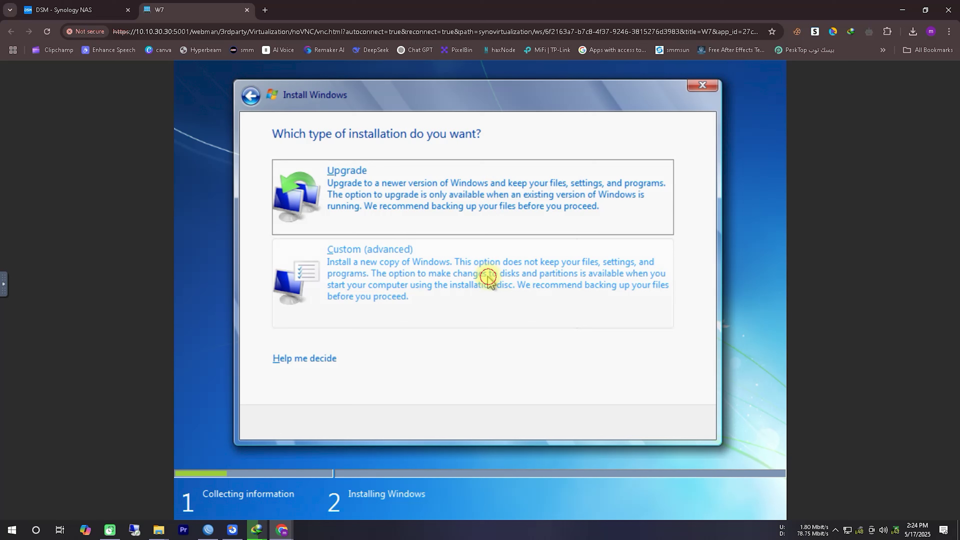
pyautogui.click(487, 277)
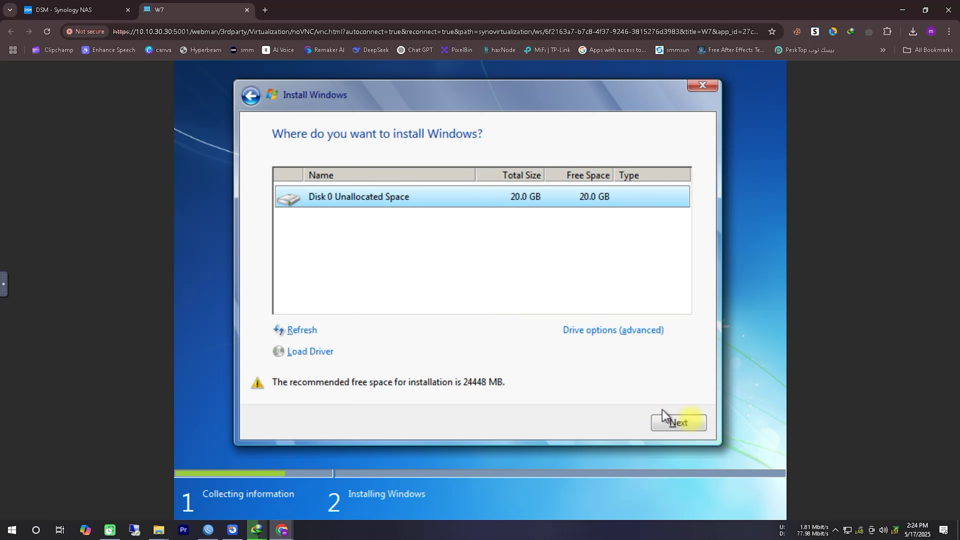
pyautogui.click(686, 422)
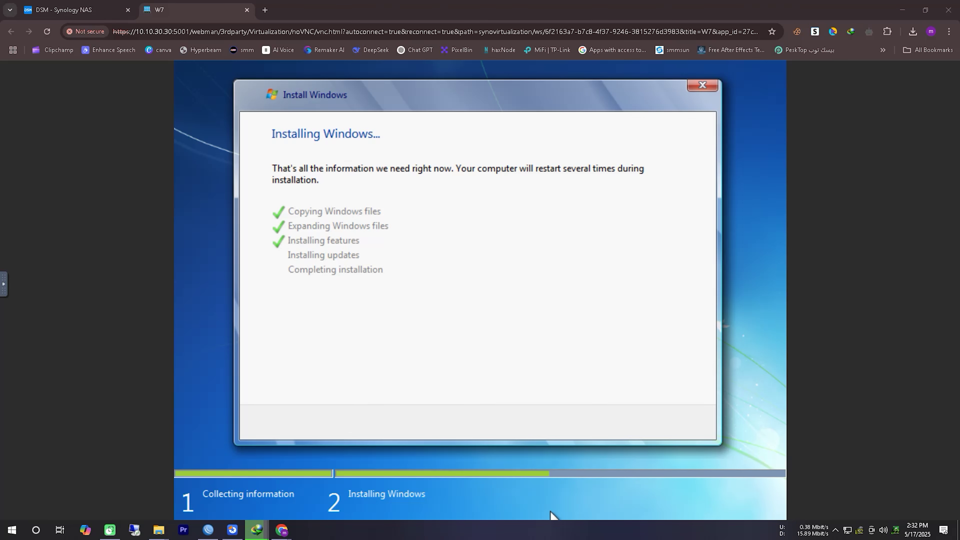
pyautogui.click(699, 423)
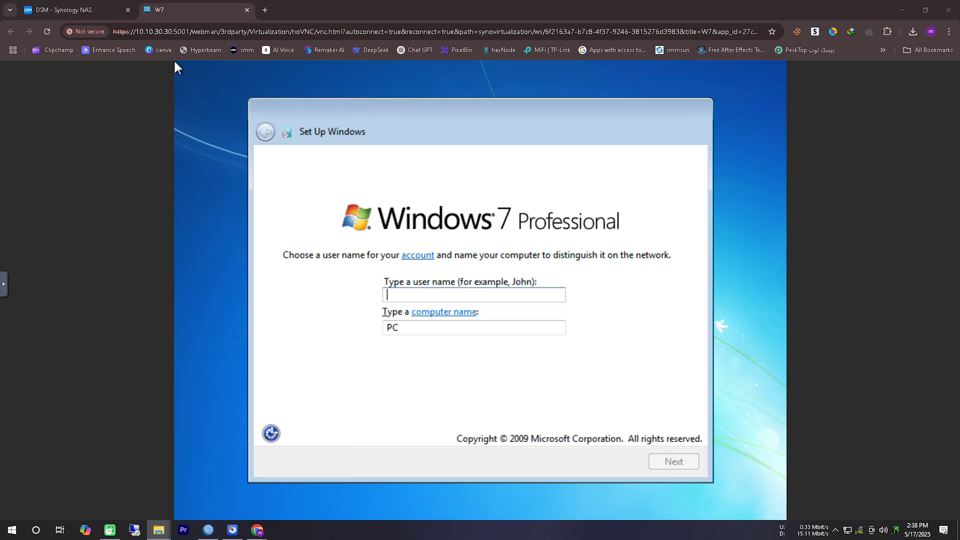
# Set the Windows user name to techpassport and keep the suggested computer name techpassport-PC
pyautogui.click(525, 297)
pyautogui.write('techpassport')
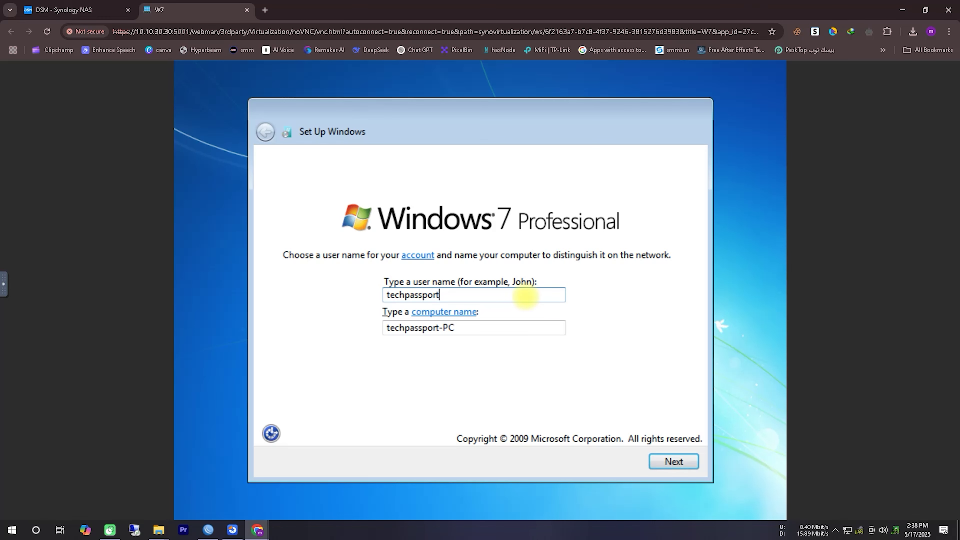
pyautogui.click(675, 459)
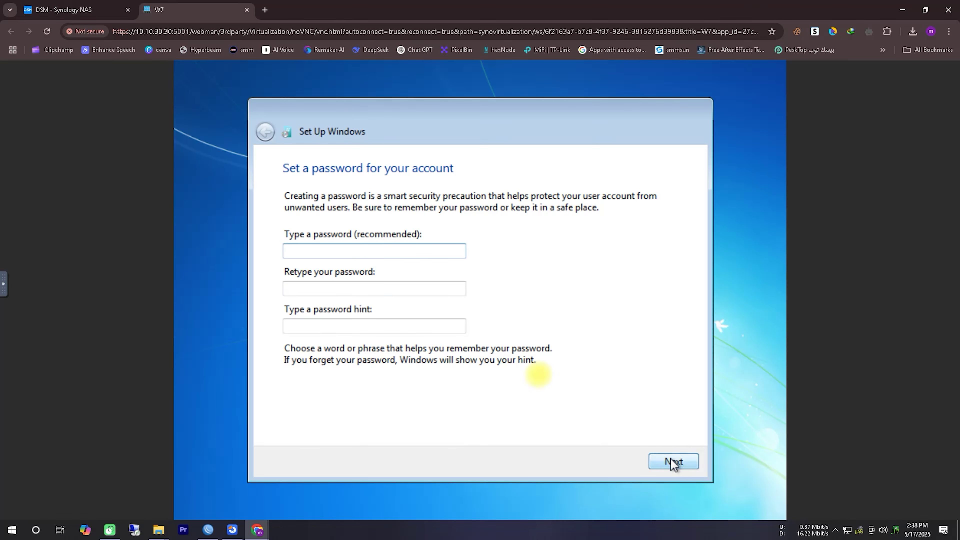
# Enter and retype the account password, with techpassport as the password hint
pyautogui.write('1')
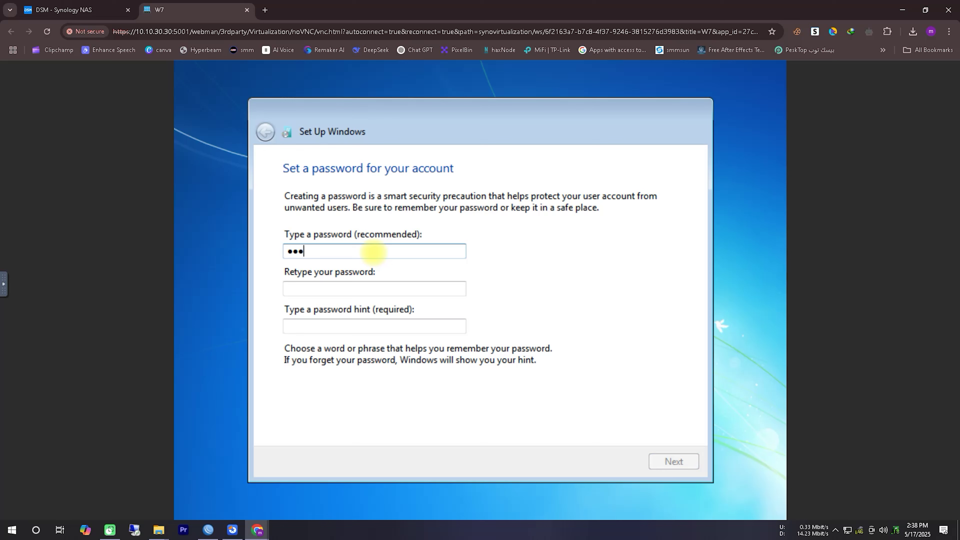
pyautogui.write('••••••')
pyautogui.click(374, 289)
pyautogui.write('•••')
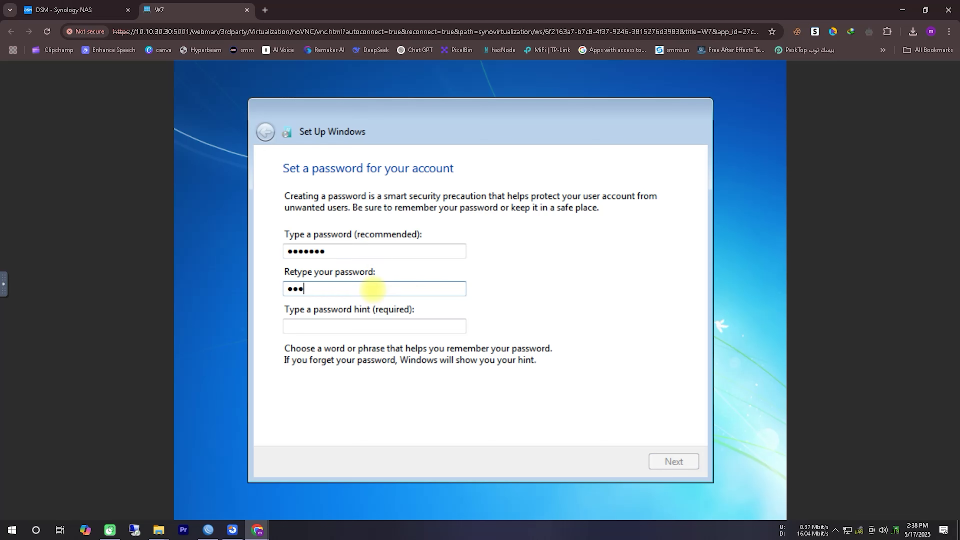
pyautogui.write('••••')
pyautogui.click(390, 326)
pyautogui.write('techpassport')
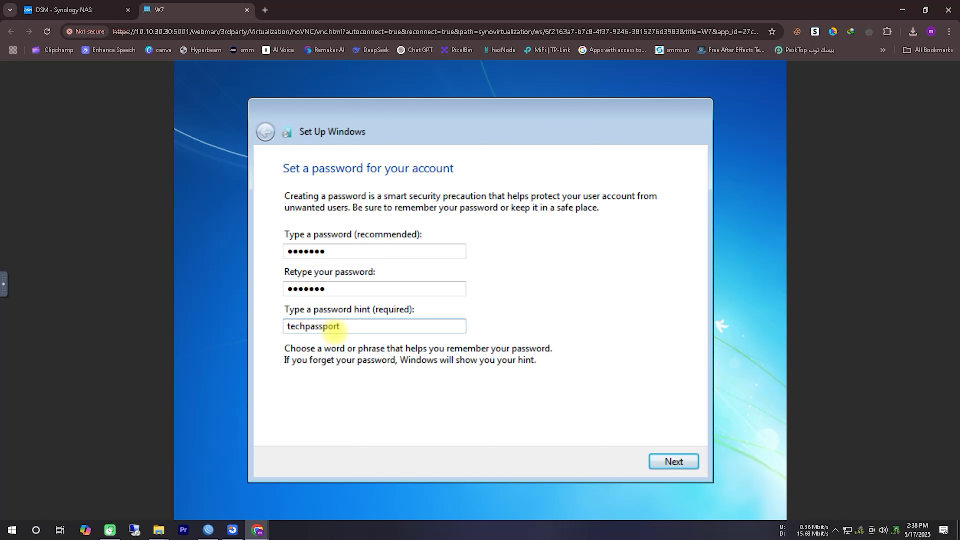
pyautogui.click(692, 461)
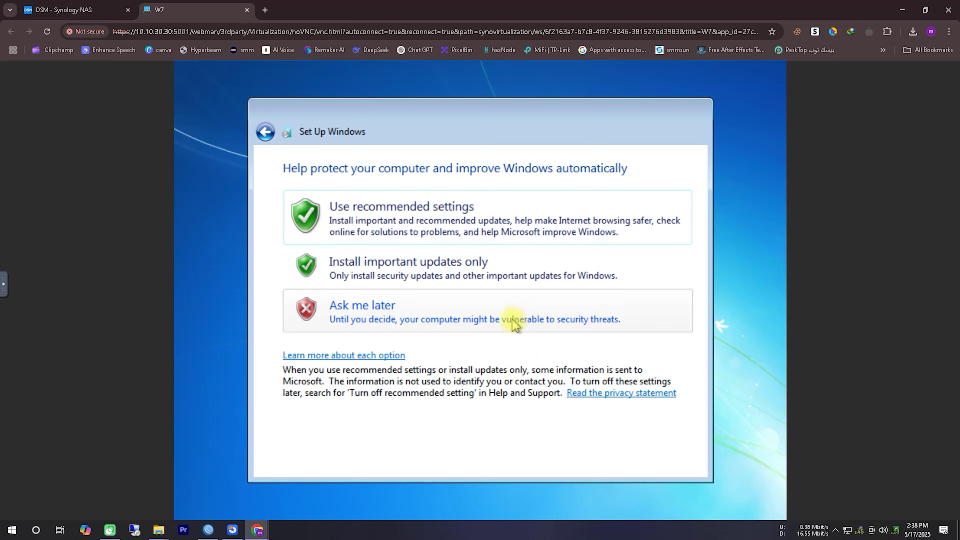
# Complete the remaining Windows setup pages, choosing Ask me later for automatic updates and picking a time zone
pyautogui.click(514, 321)
pyautogui.click(510, 222)
pyautogui.moveTo(568, 167); pyautogui.dragTo(578, 307)
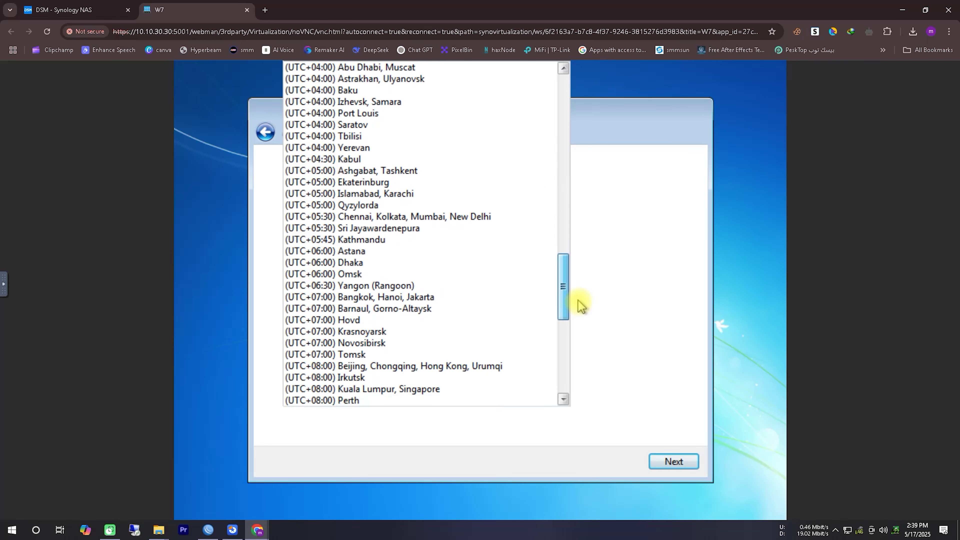
pyautogui.click(453, 269)
pyautogui.click(672, 461)
pyautogui.click(457, 397)
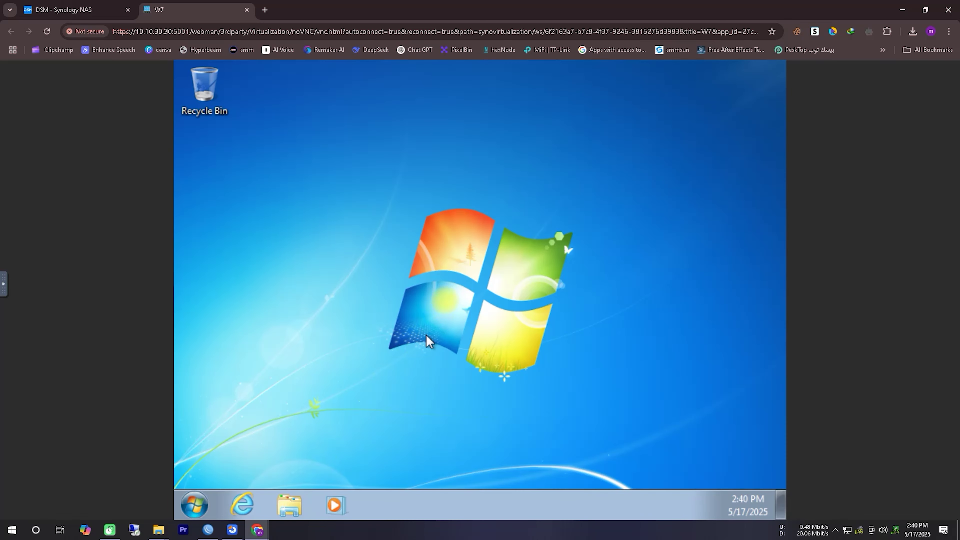
# Set the Windows 7 screen resolution to 1440 × 900 and keep the new display settings
pyautogui.rightClick(457, 248)
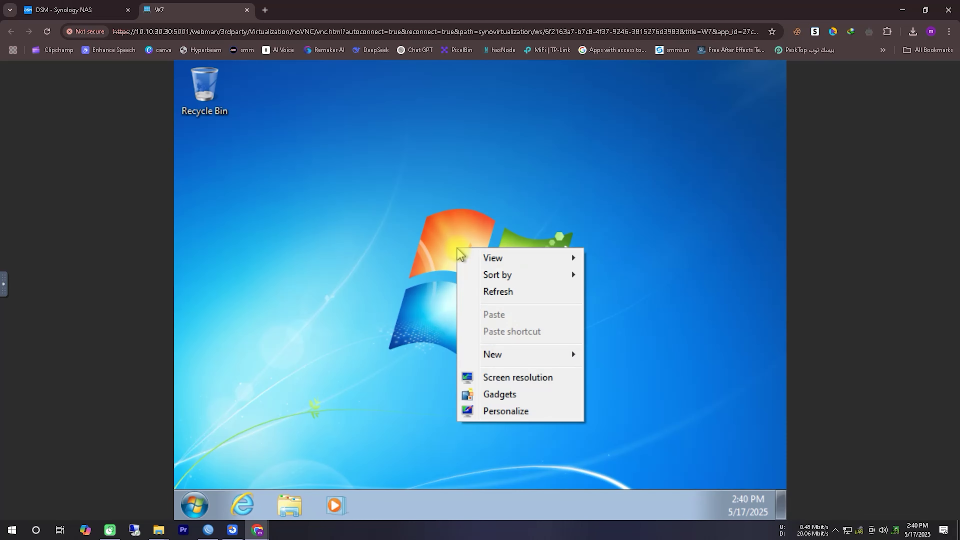
pyautogui.click(505, 377)
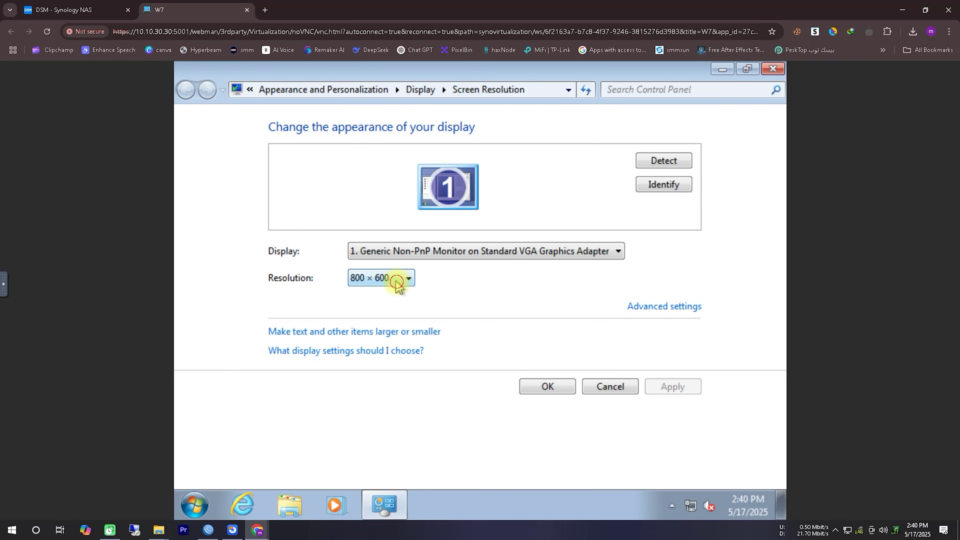
pyautogui.click(397, 283)
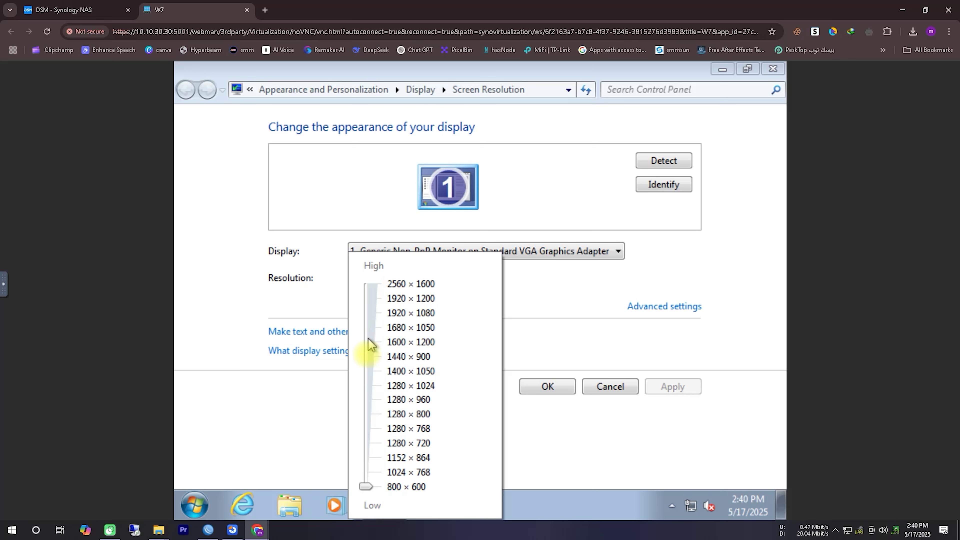
pyautogui.click(369, 399)
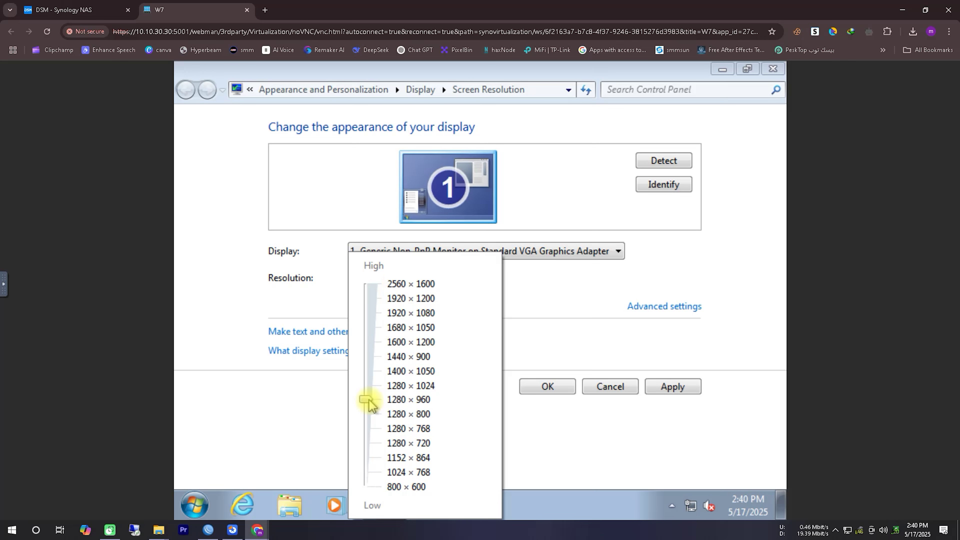
pyautogui.moveTo(369, 397); pyautogui.dragTo(369, 356)
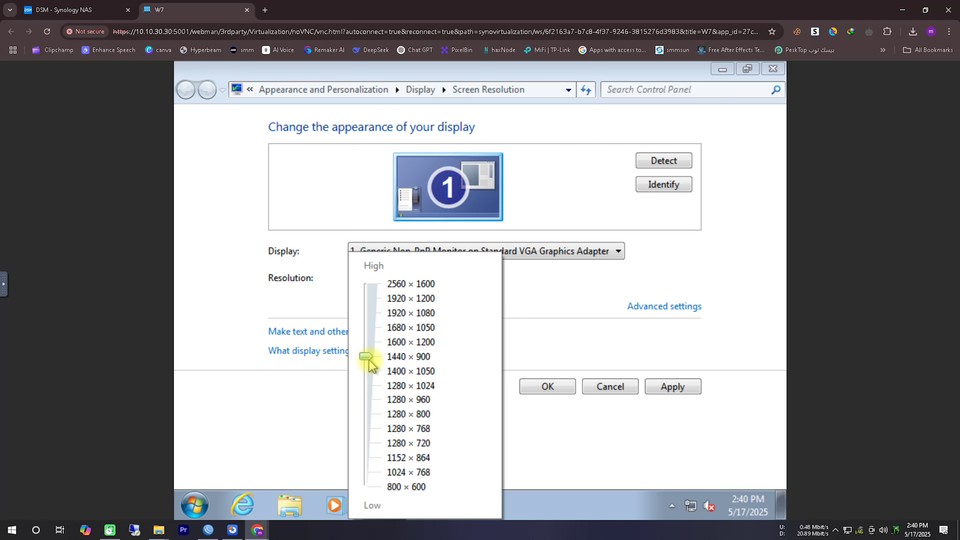
pyautogui.click(677, 387)
pyautogui.click(687, 392)
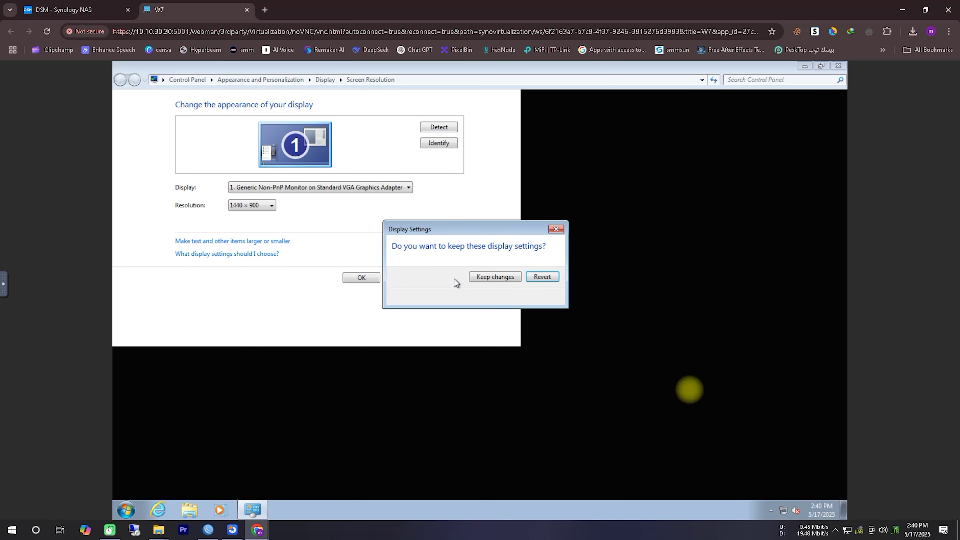
pyautogui.click(496, 277)
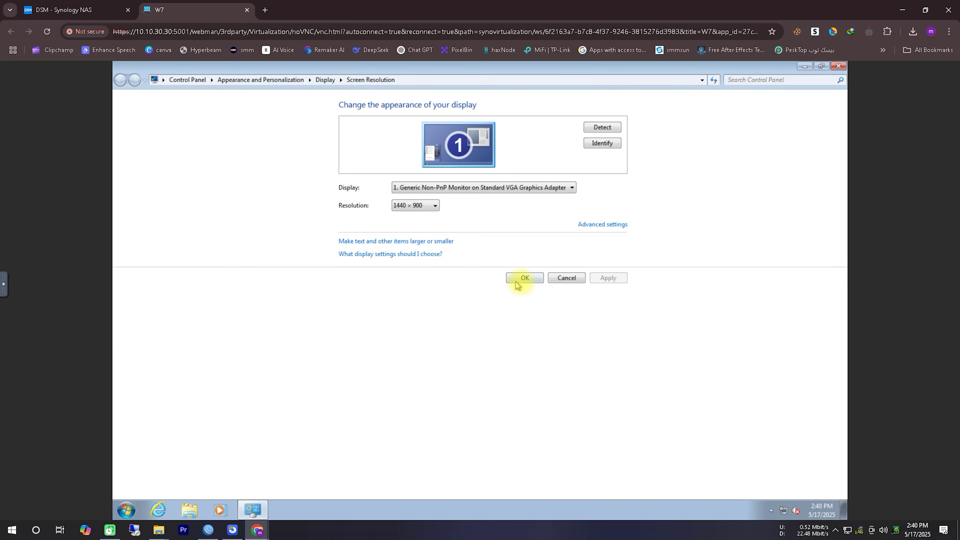
pyautogui.click(528, 280)
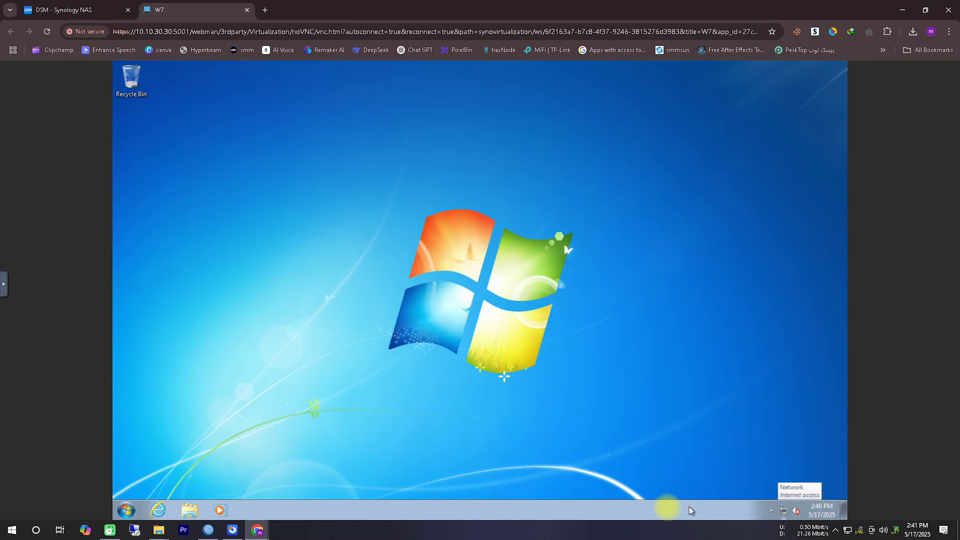
# Launch Internet Explorer in the virtual machine with its recommended settings and show the msn.com tab
pyautogui.click(156, 513)
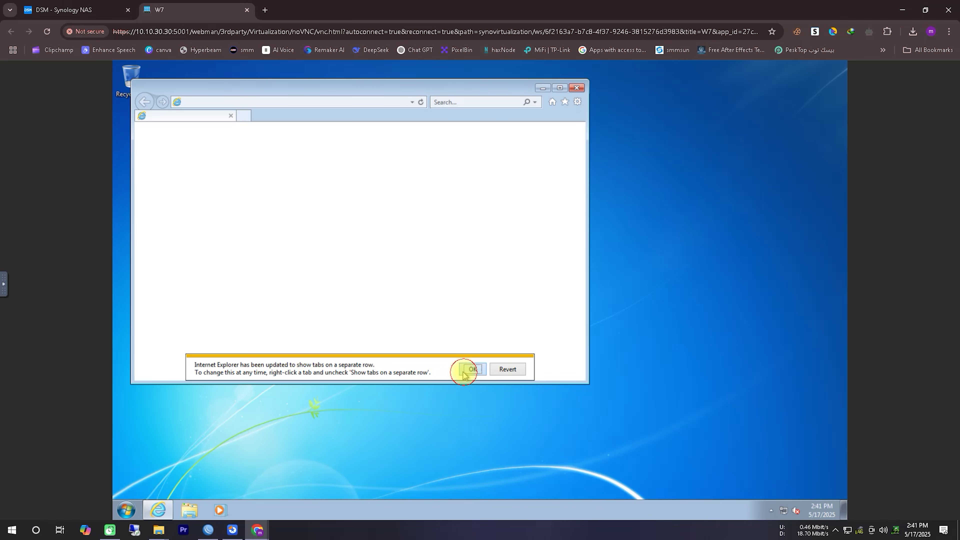
pyautogui.click(465, 370)
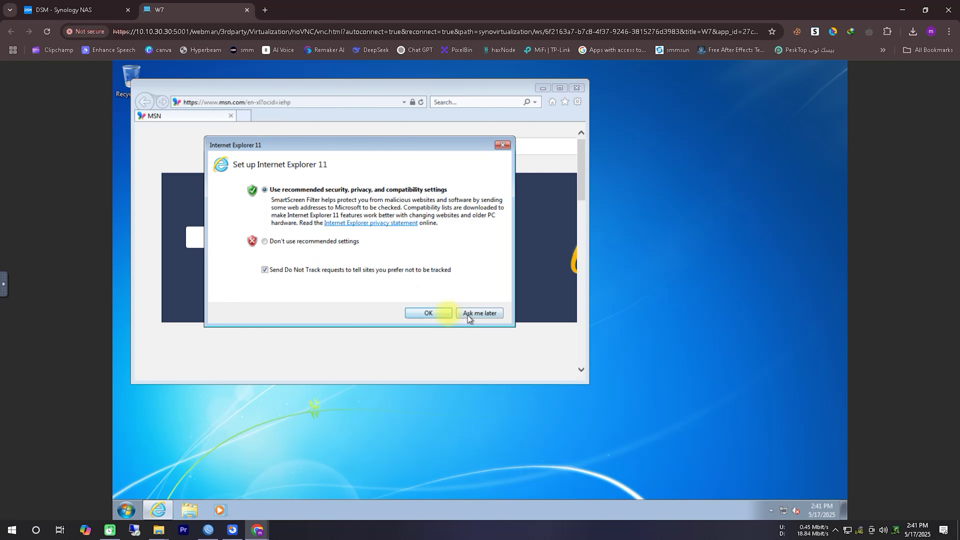
pyautogui.click(429, 313)
pyautogui.click(346, 117)
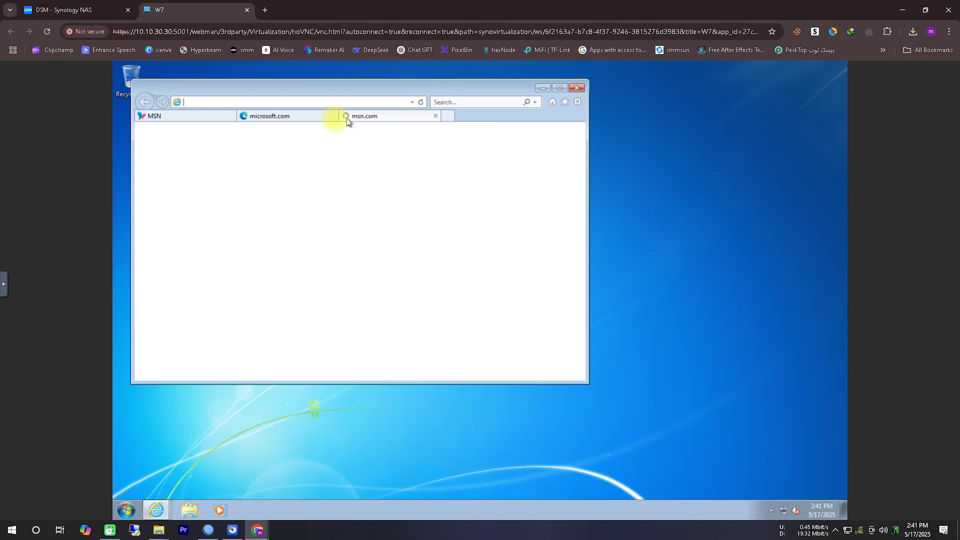
# Search for chrome in a new Internet Explorer tab and open the Google Chrome download page
pyautogui.click(190, 121)
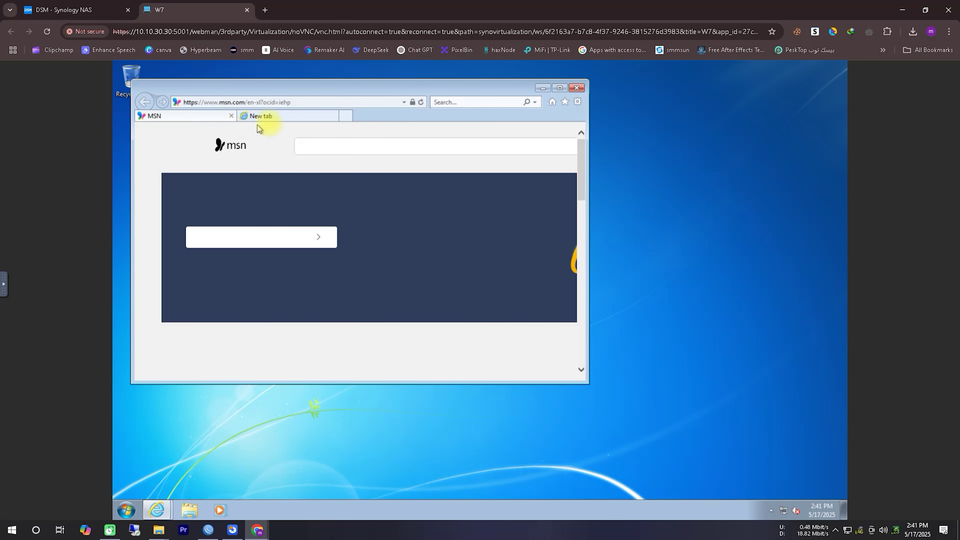
pyautogui.click(343, 117)
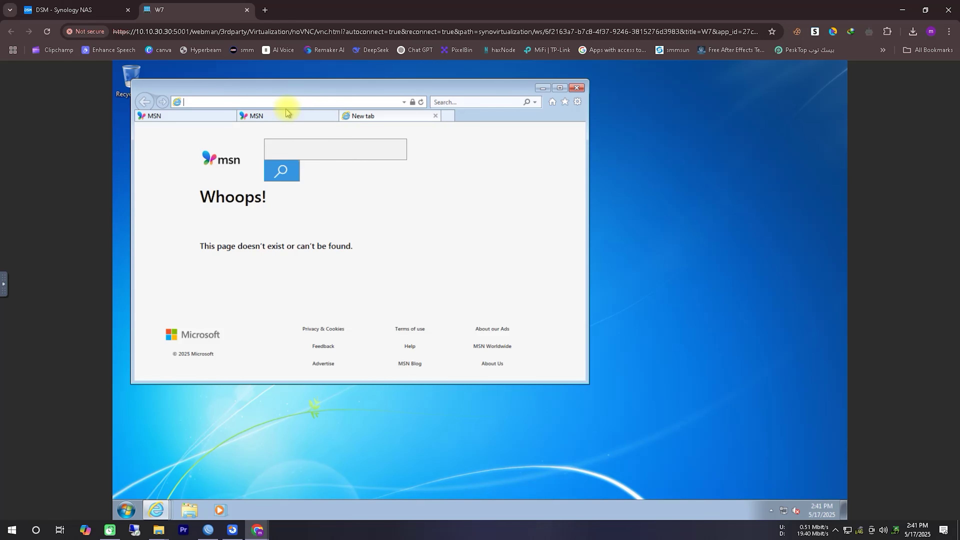
pyautogui.write('chrome')
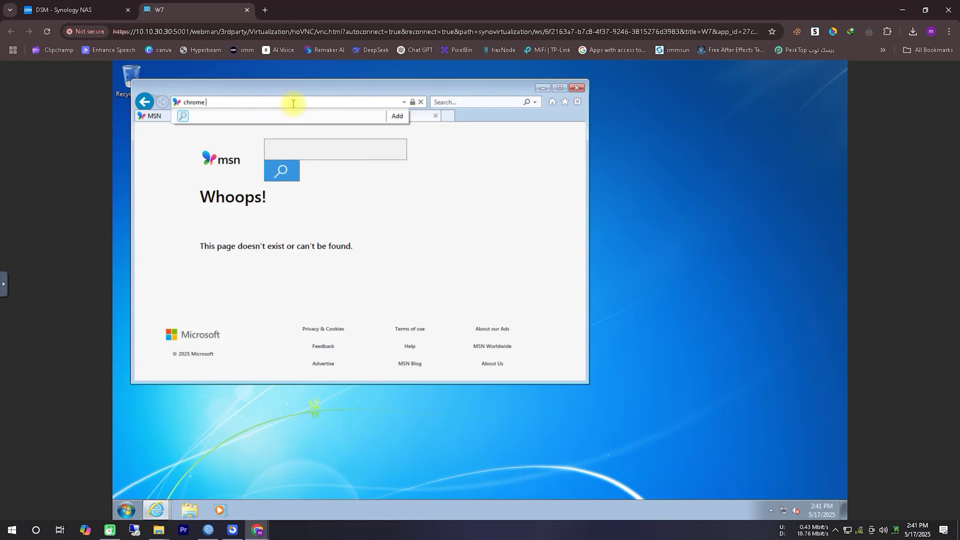
pyautogui.press('Return')
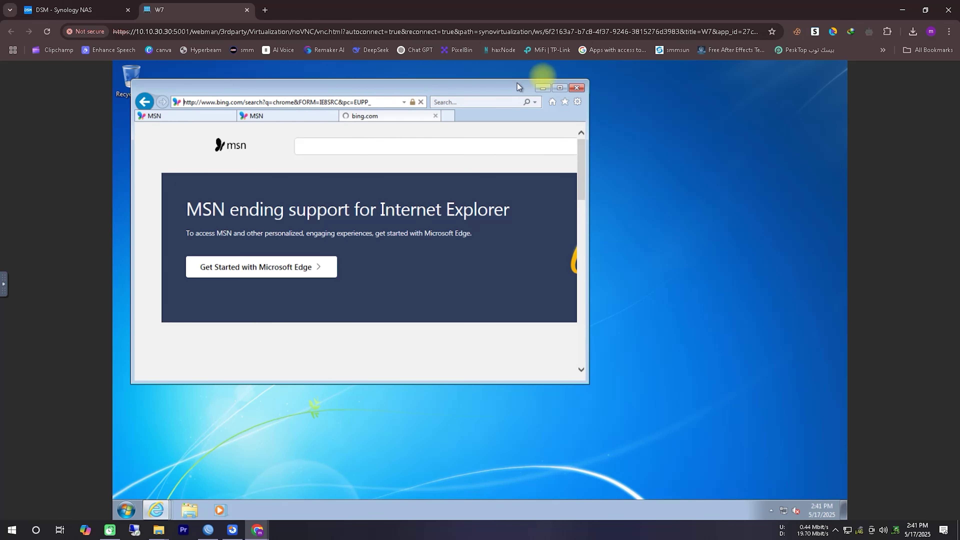
pyautogui.click(253, 286)
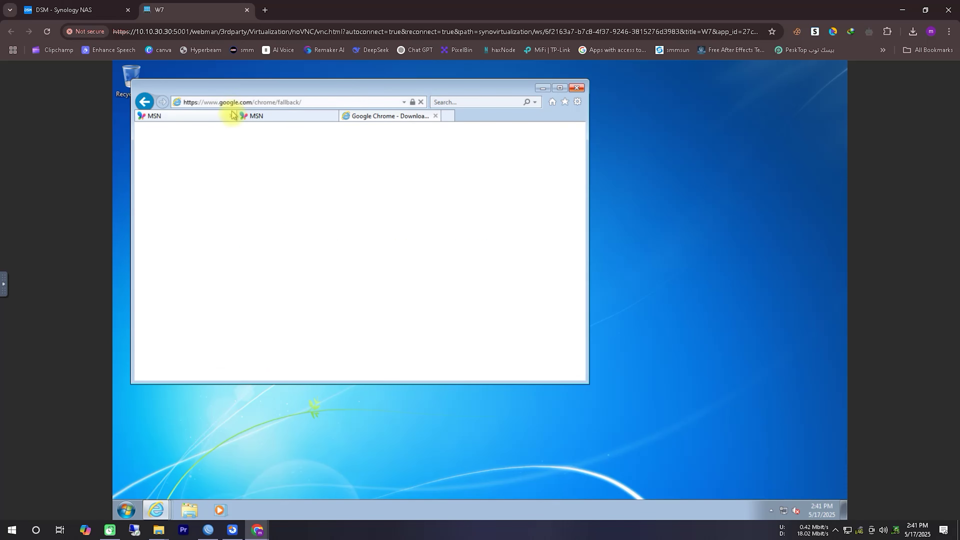
# Download and run the ChromeSetup.exe installer, allowing it to make changes to the virtual machine
pyautogui.click(232, 116)
pyautogui.click(360, 343)
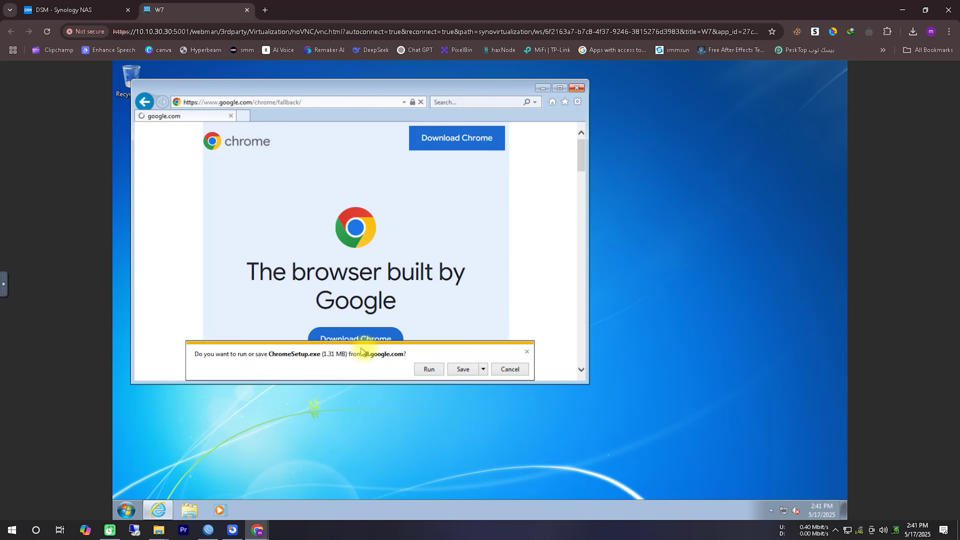
pyautogui.click(422, 369)
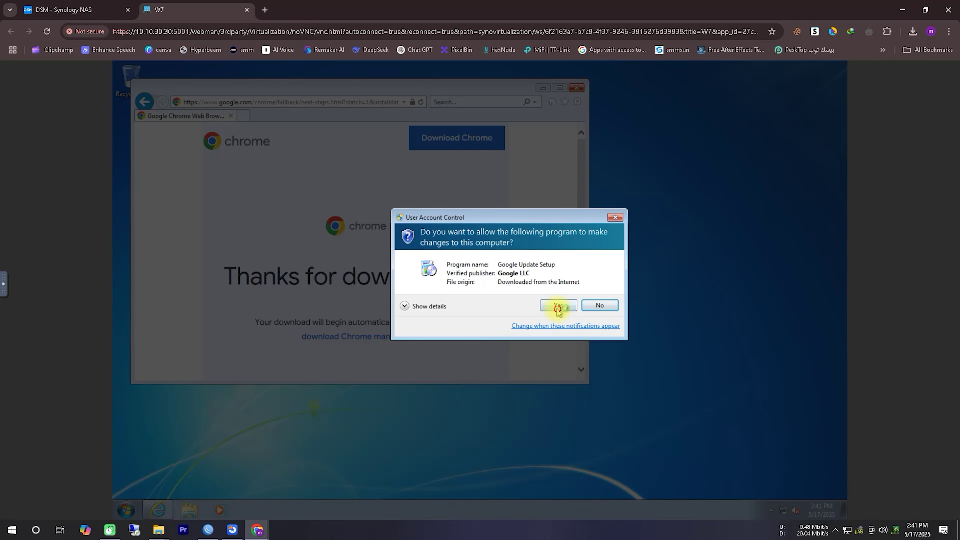
pyautogui.click(556, 308)
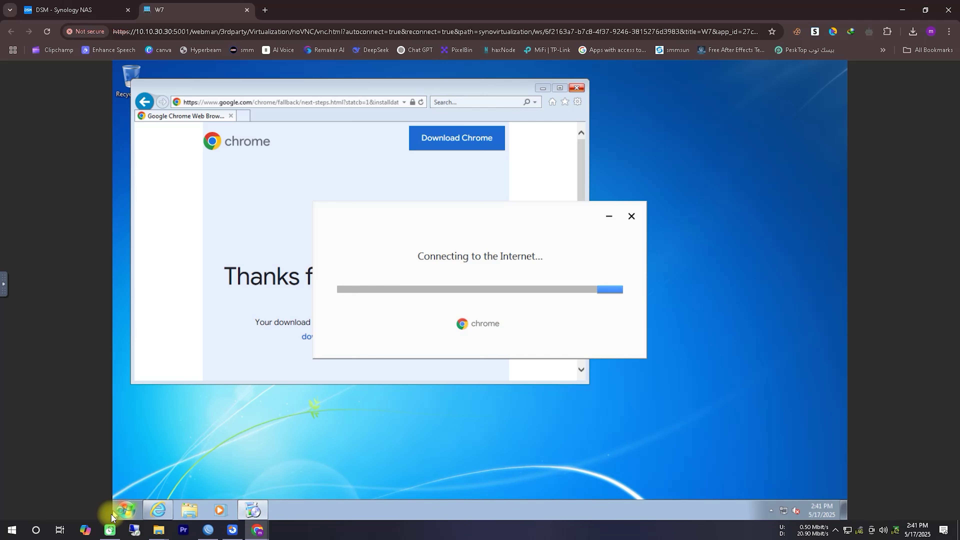
# Find the remote access settings by searching for remote, and allow connections from computers running any version of Remote Desktop
pyautogui.click(125, 510)
pyautogui.write('remote')
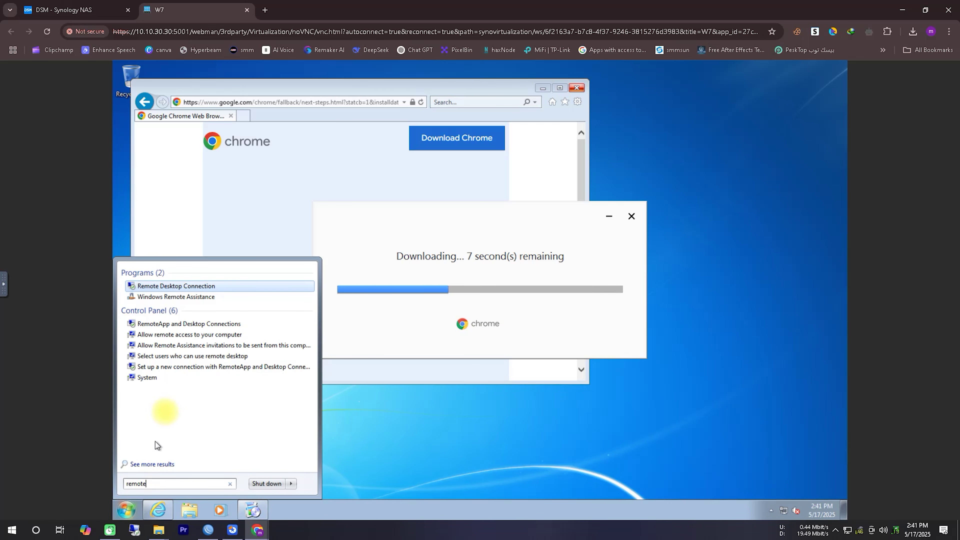
pyautogui.click(193, 334)
pyautogui.moveTo(257, 111); pyautogui.dragTo(705, 102)
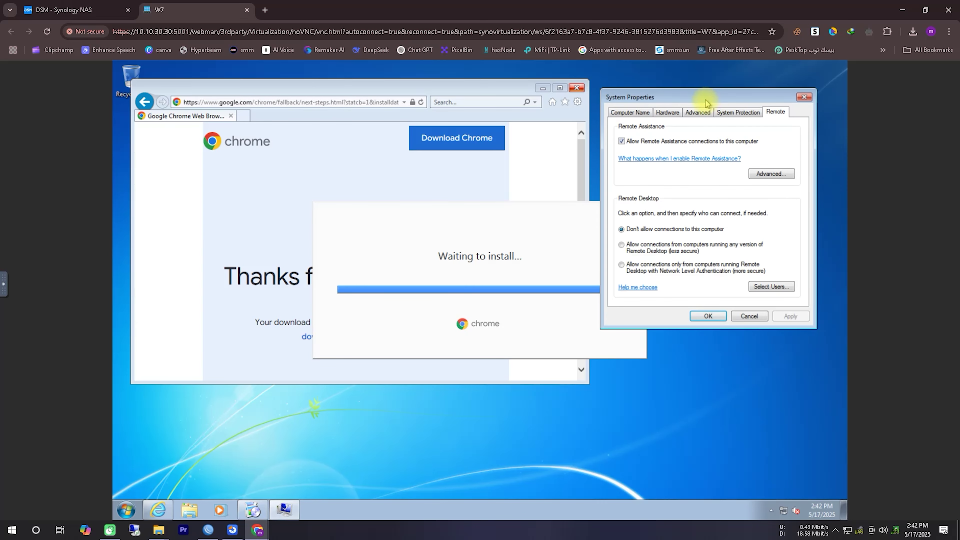
pyautogui.click(638, 252)
pyautogui.click(790, 318)
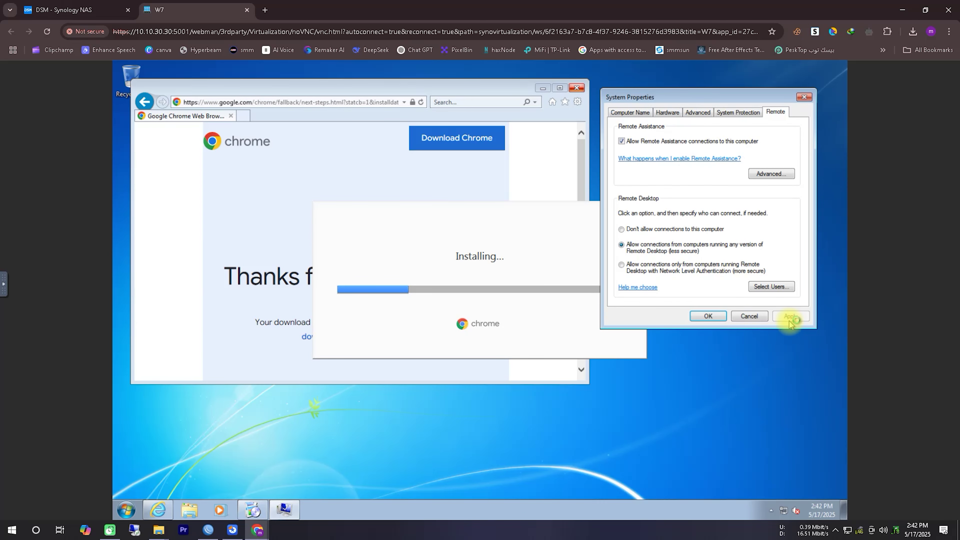
pyautogui.click(708, 317)
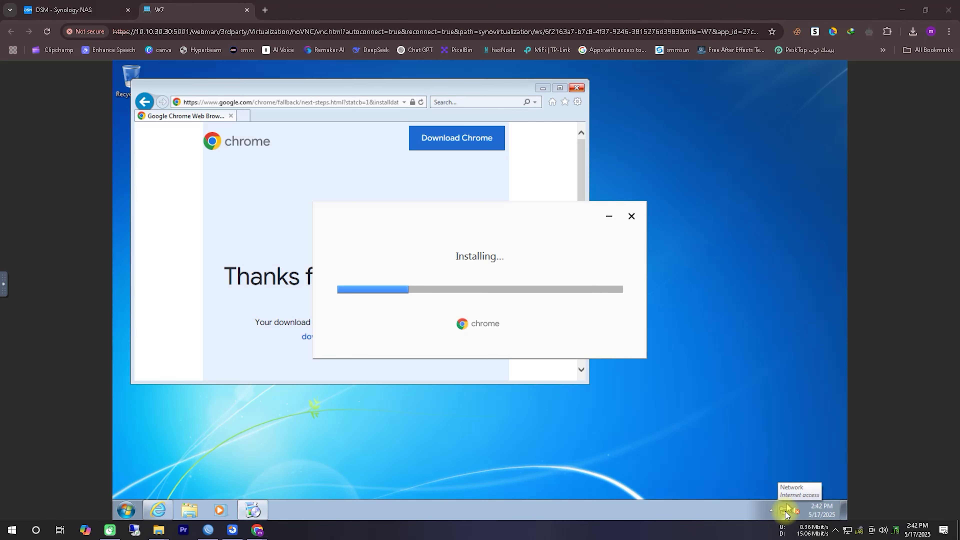
# Look up the virtual machine's IPv4 address in the Local Area Connection details of Network and Sharing Center
pyautogui.click(125, 509)
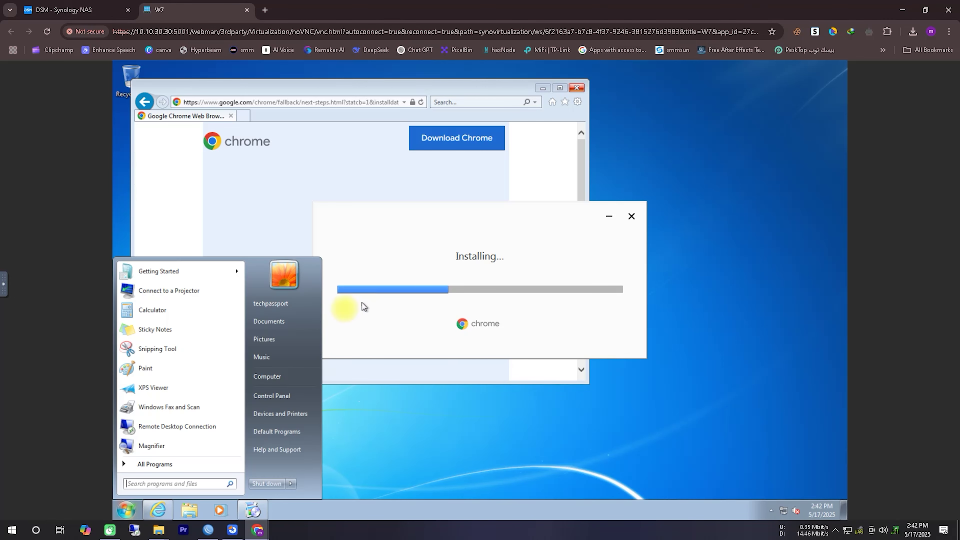
pyautogui.click(272, 396)
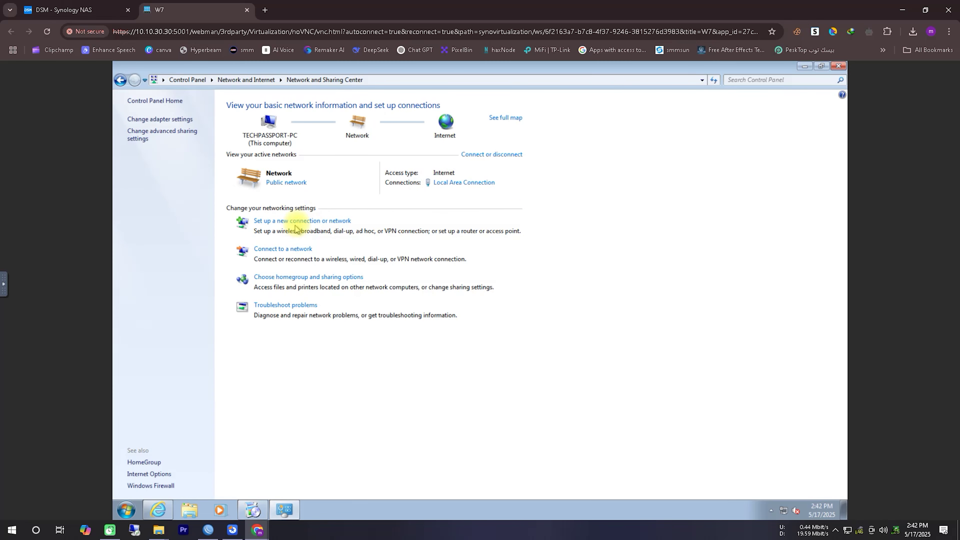
pyautogui.click(476, 184)
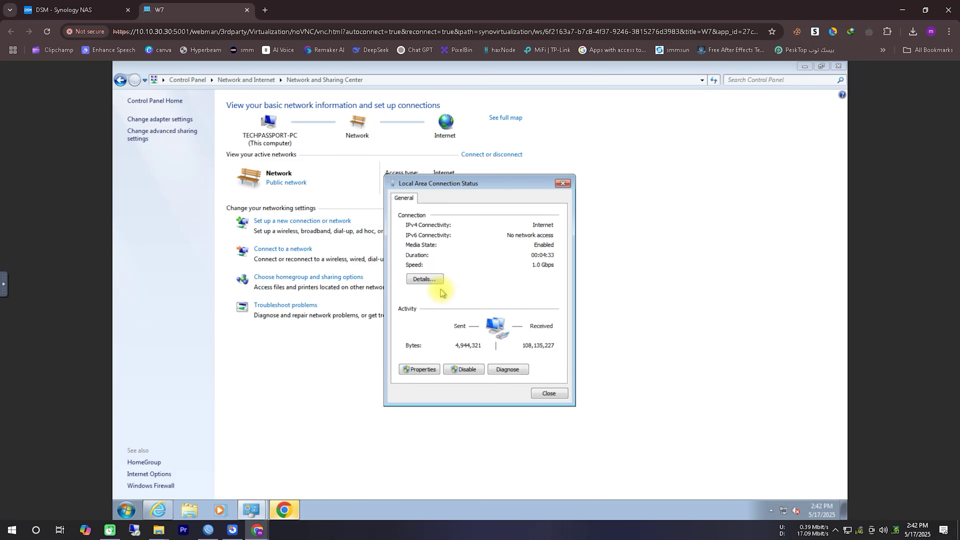
pyautogui.click(435, 280)
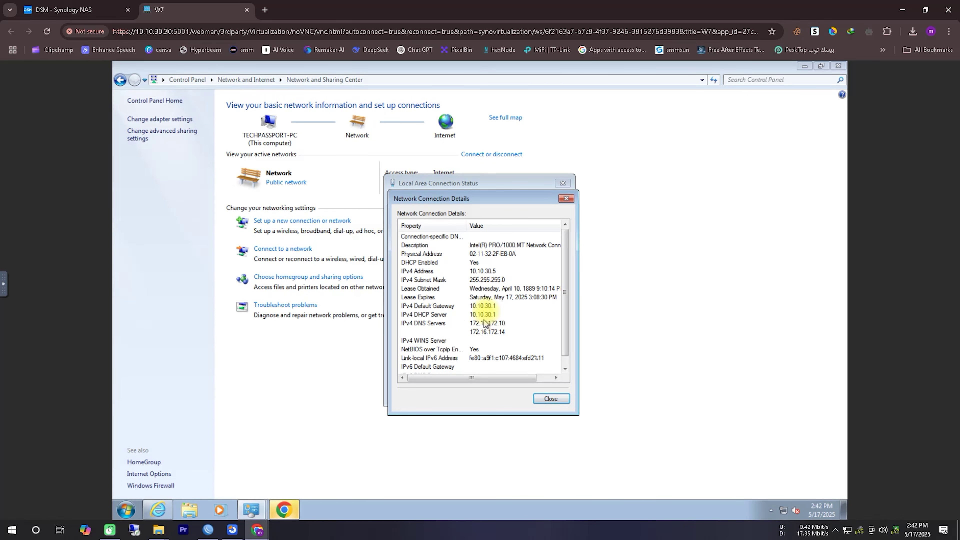
# Launch Remote Desktop Connection on the host computer and connect to 10.10.30.5
pyautogui.click(13, 531)
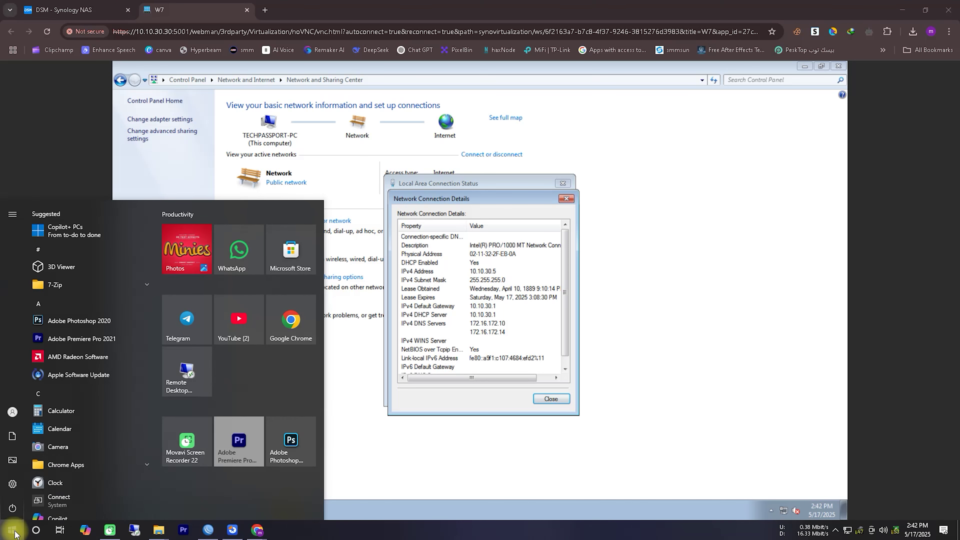
pyautogui.click(194, 390)
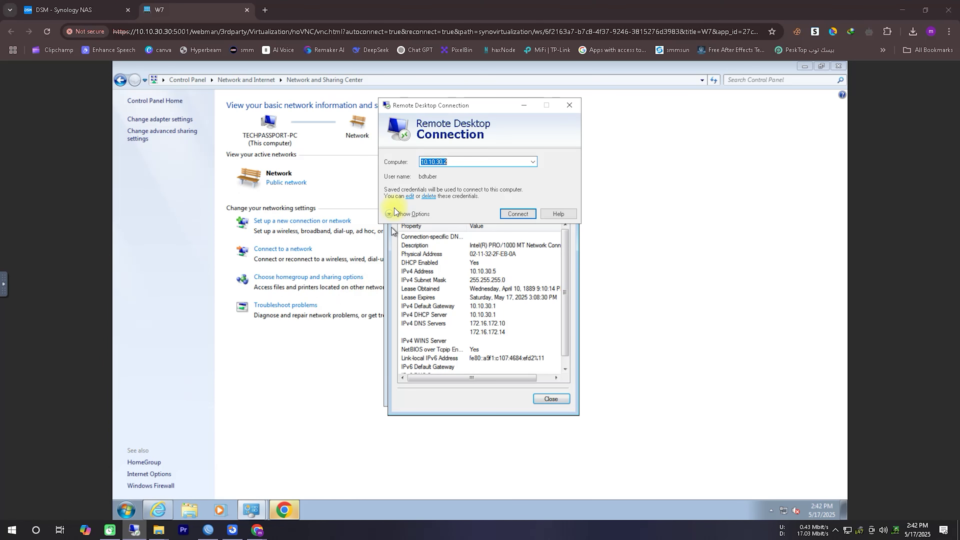
pyautogui.press('BackSpace')
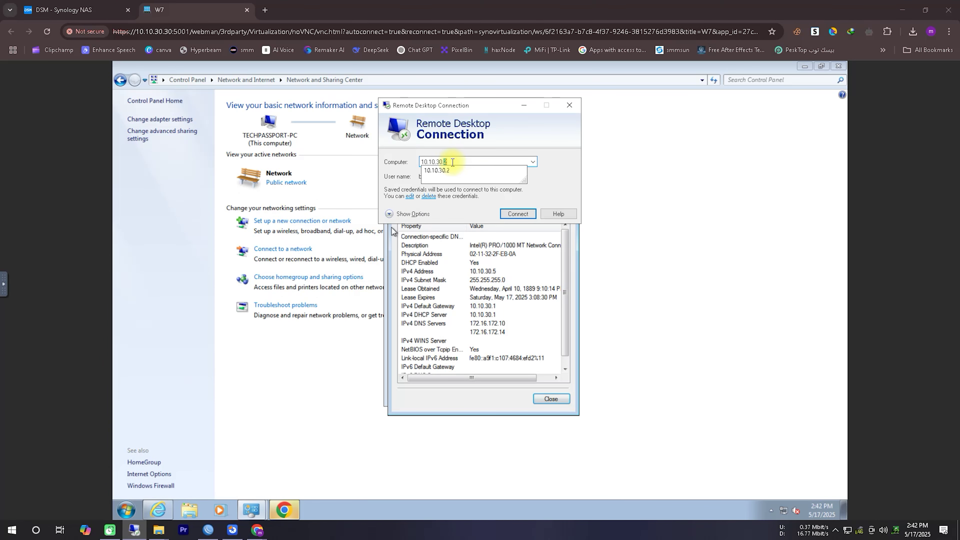
pyautogui.write('5')
pyautogui.click(517, 212)
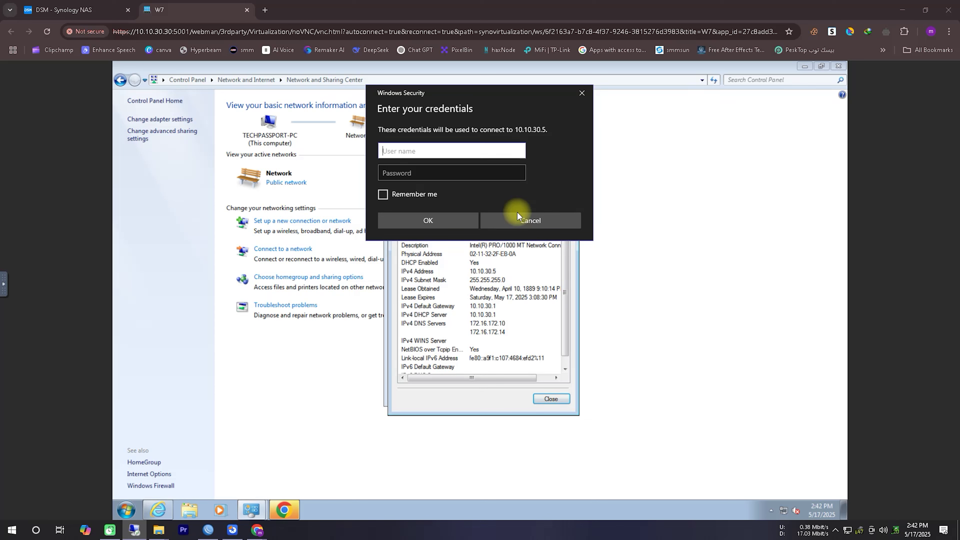
# Sign in to the remote session as techpassport with the account password and accept the connection
pyautogui.write('techpassport')
pyautogui.click(497, 173)
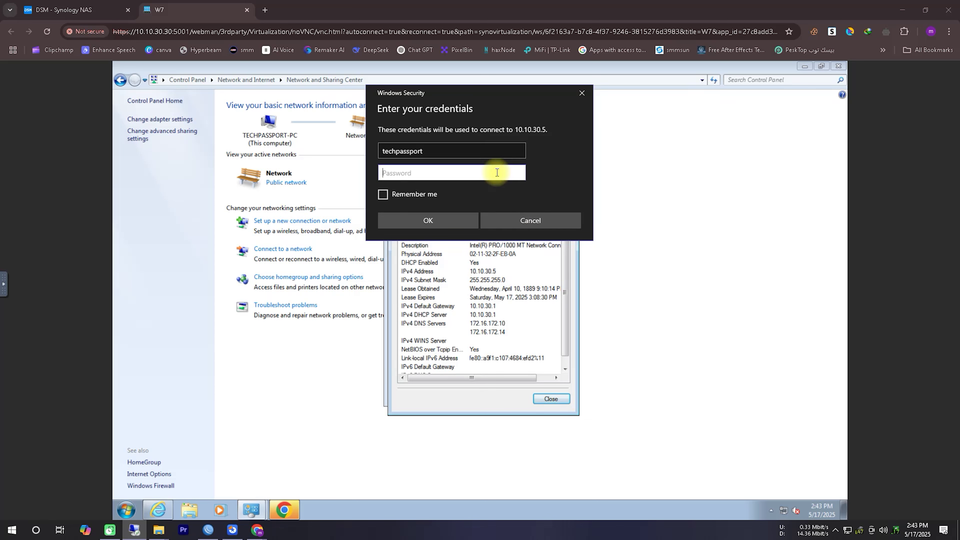
pyautogui.click(427, 221)
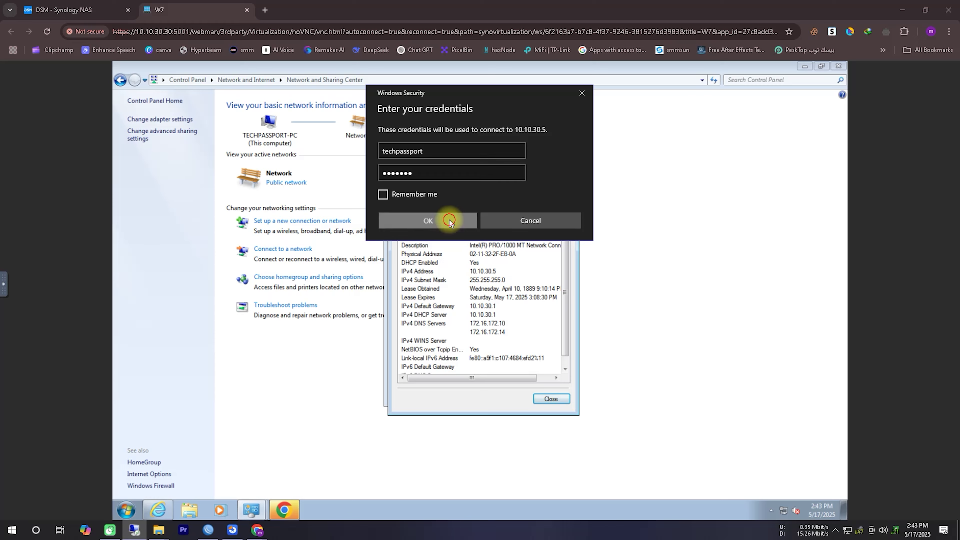
pyautogui.click(516, 248)
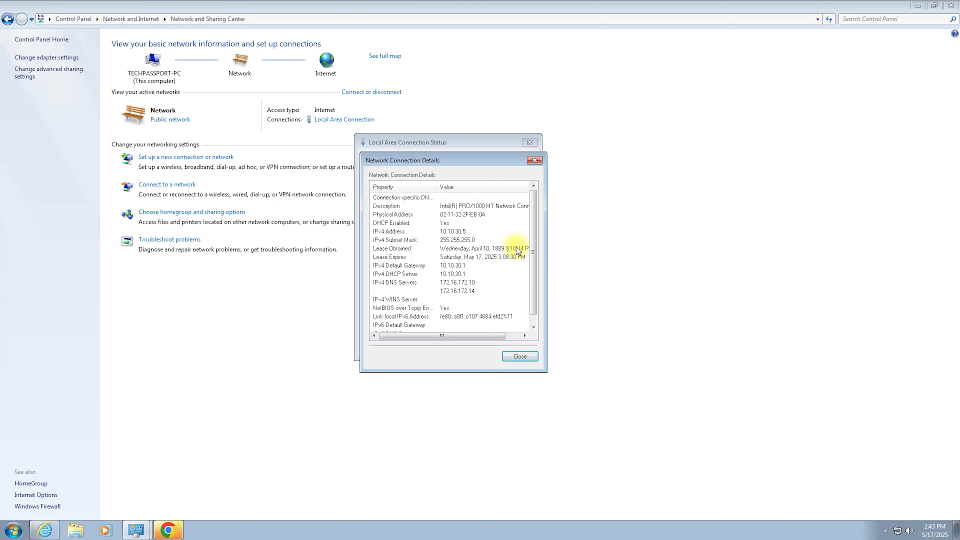
# Close the network connection dialogs and the Internet Explorer window, with Network and Sharing Center restored down and moved aside
pyautogui.click(517, 357)
pyautogui.click(515, 346)
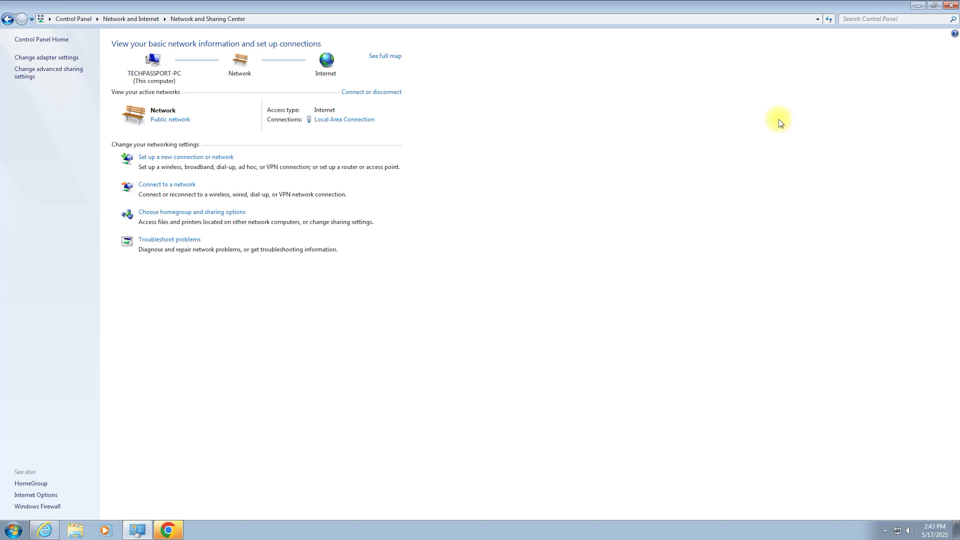
pyautogui.click(934, 6)
pyautogui.moveTo(337, 16); pyautogui.dragTo(754, 94)
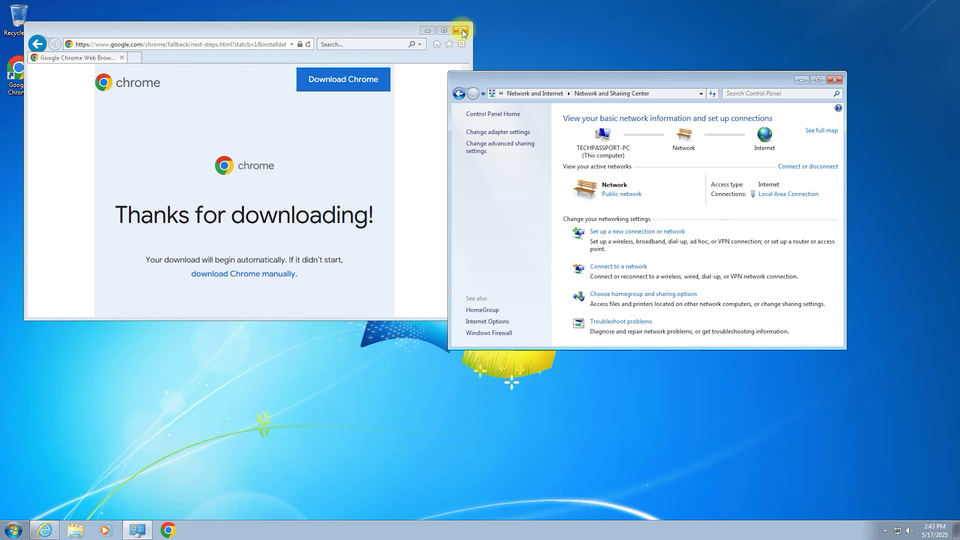
pyautogui.click(461, 30)
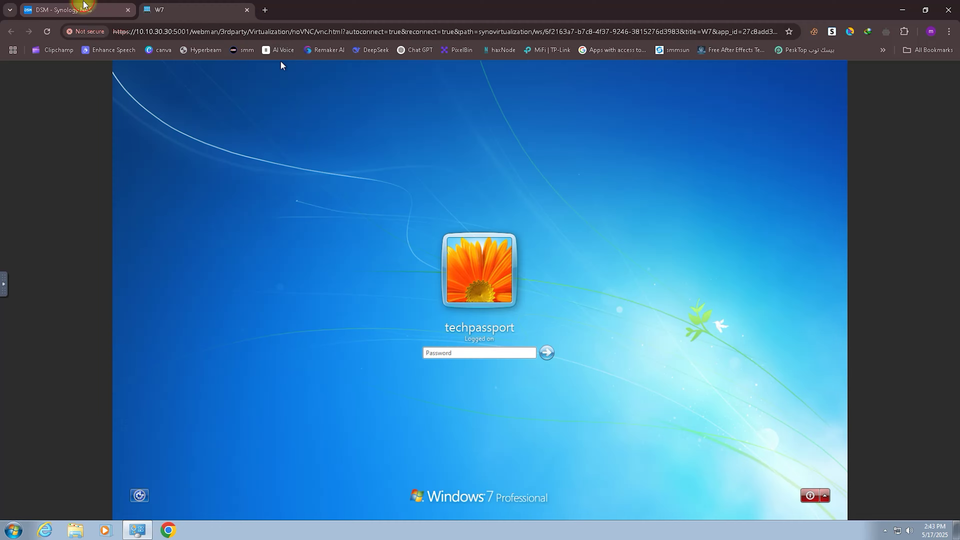
# Check the W7 machine in Virtual Machine Manager, and close Network and Sharing Center in the remote session
pyautogui.click(76, 9)
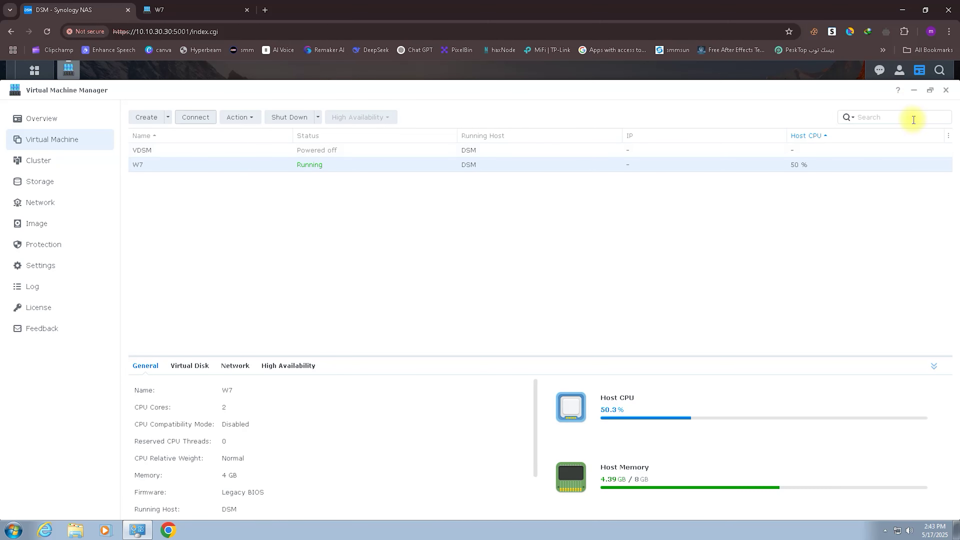
pyautogui.moveTo(516, 147); pyautogui.dragTo(533, 97)
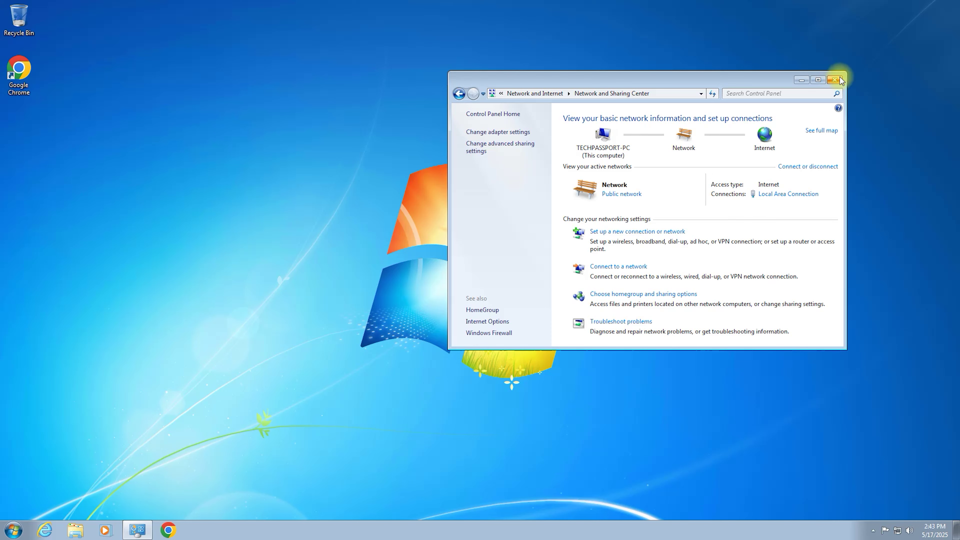
pyautogui.click(838, 77)
# Examine the virtual machine's hard disk and CD drives in the Computer window and close it
pyautogui.click(13, 530)
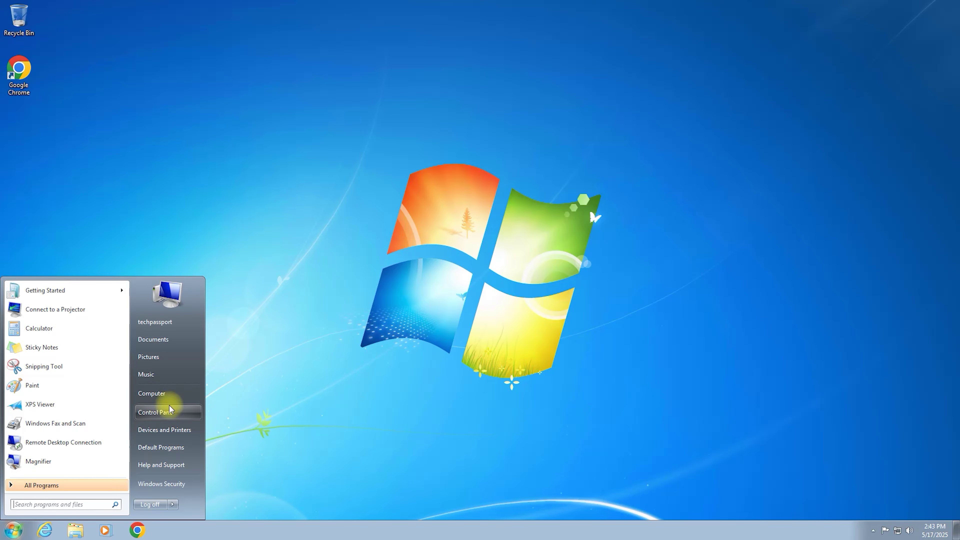
pyautogui.click(167, 393)
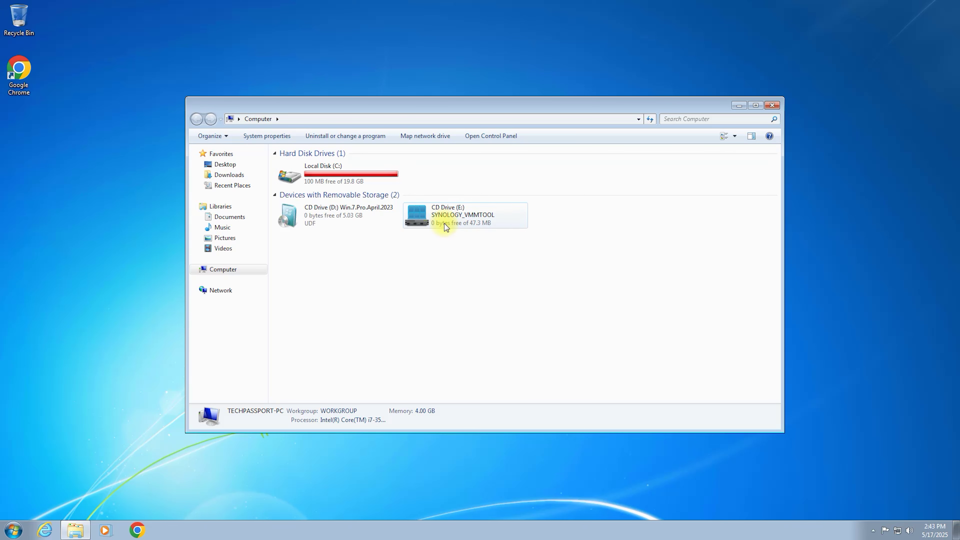
pyautogui.click(772, 105)
pyautogui.rightClick(301, 241)
pyautogui.click(327, 269)
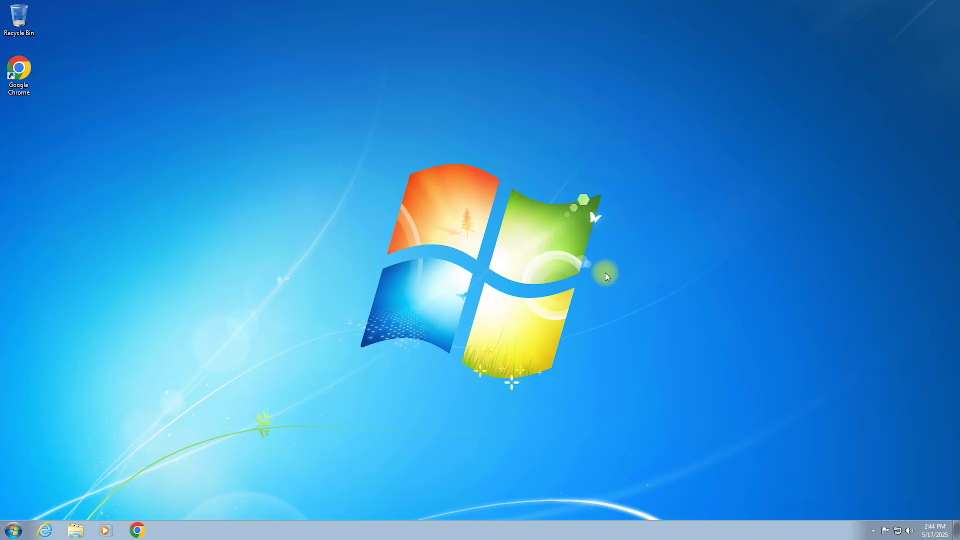
# View the mouse pointer settings from Personalization and change the account picture to the robot, closing both windows
pyautogui.rightClick(161, 152)
pyautogui.click(194, 258)
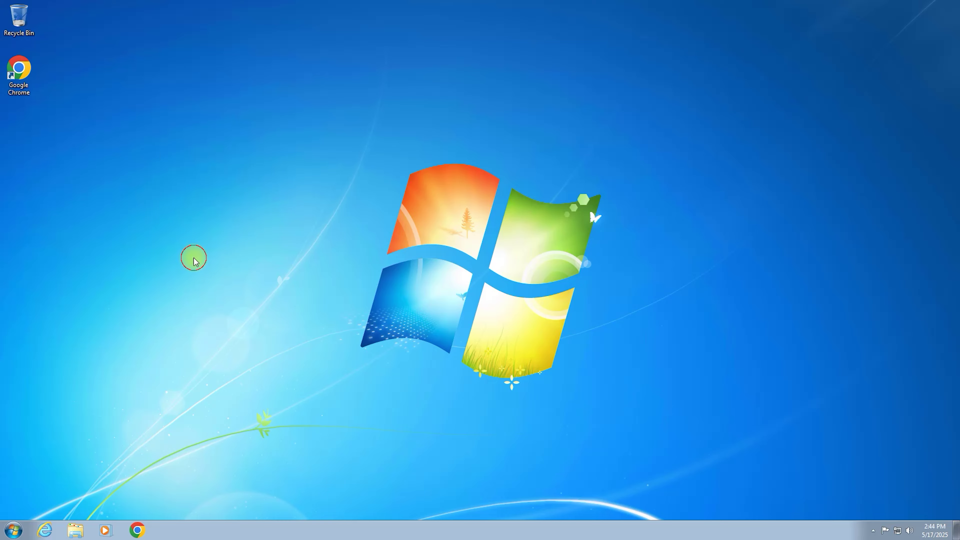
pyautogui.click(511, 143)
pyautogui.click(507, 155)
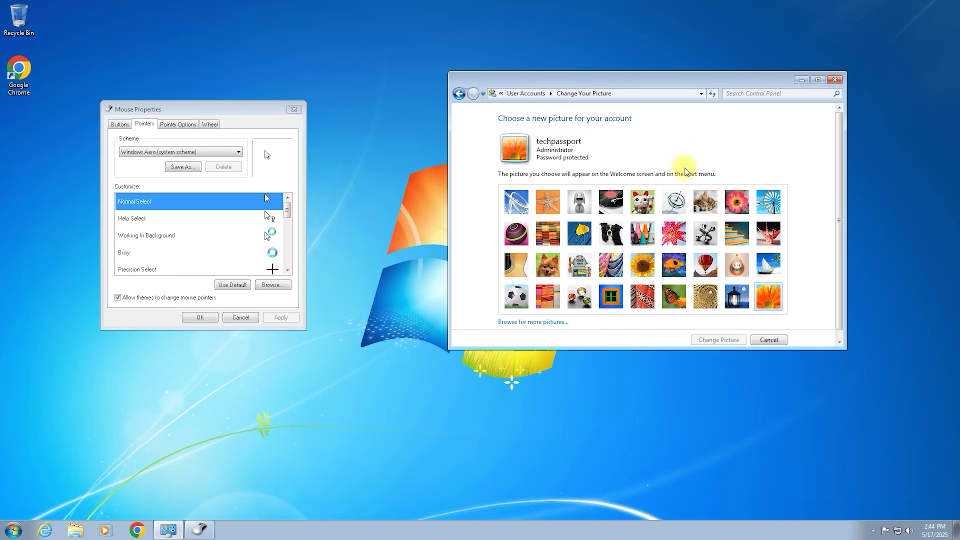
pyautogui.click(459, 93)
pyautogui.click(294, 109)
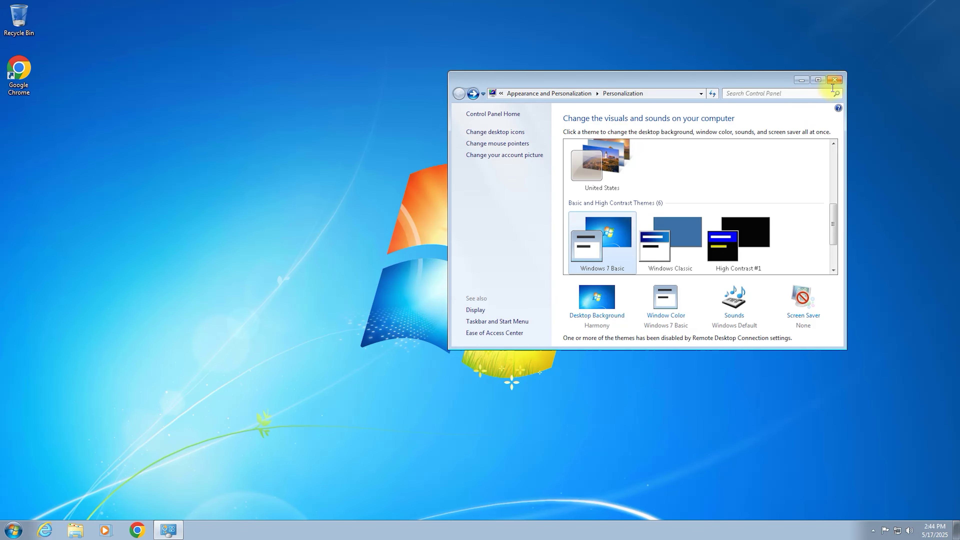
pyautogui.click(835, 79)
# Open the Start menu in the remote Windows 7 session
pyautogui.click(13, 530)
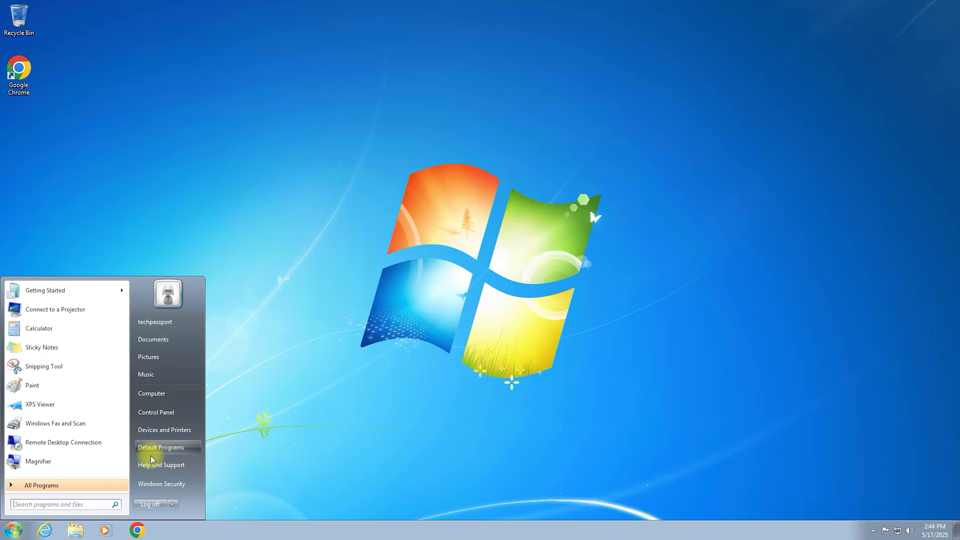